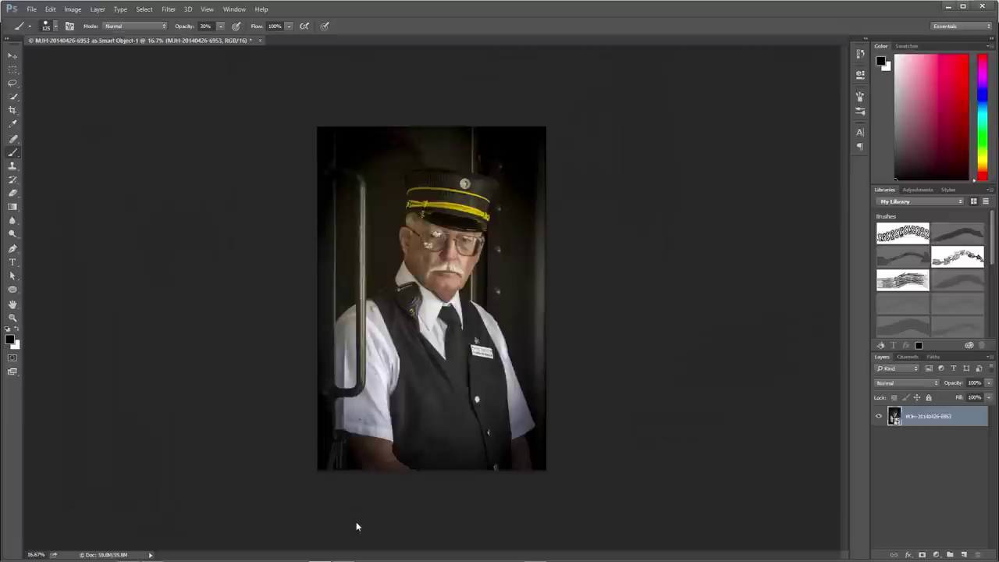
# Step: Fit the portrait to the view and inspect the smart object's Camera Raw settings without changing them
pyautogui.click(14, 305)
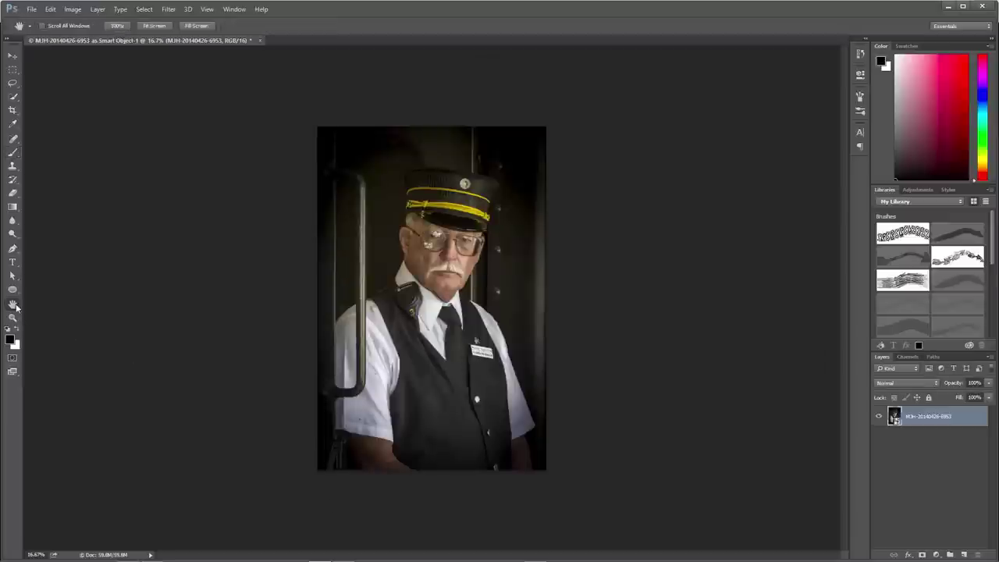
pyautogui.doubleClick(15, 306)
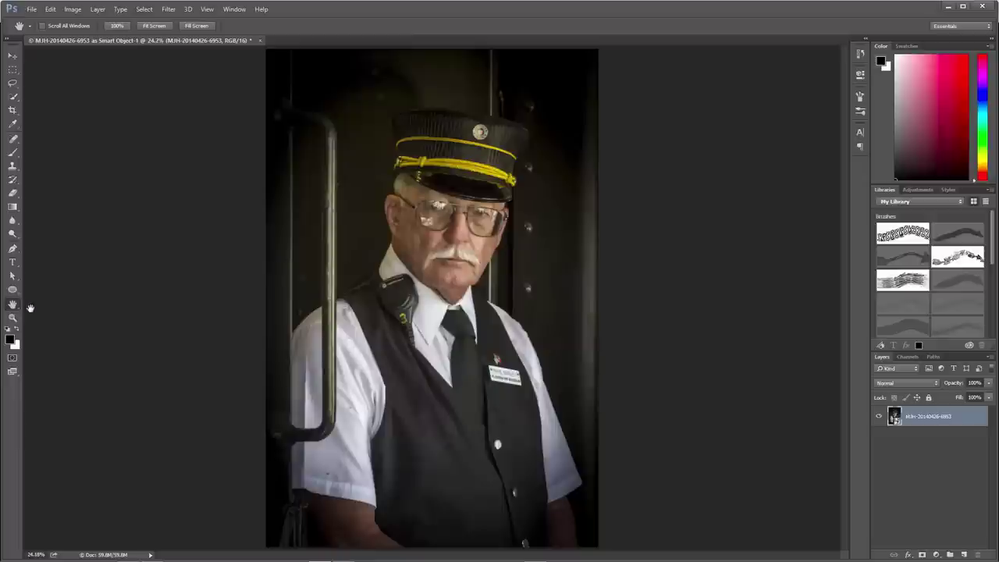
pyautogui.doubleClick(897, 421)
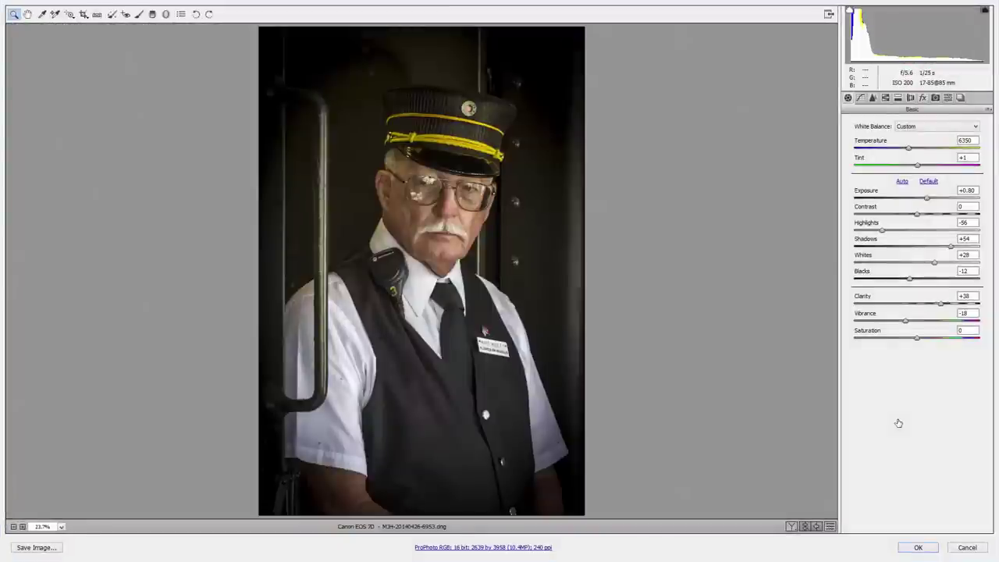
pyautogui.click(963, 550)
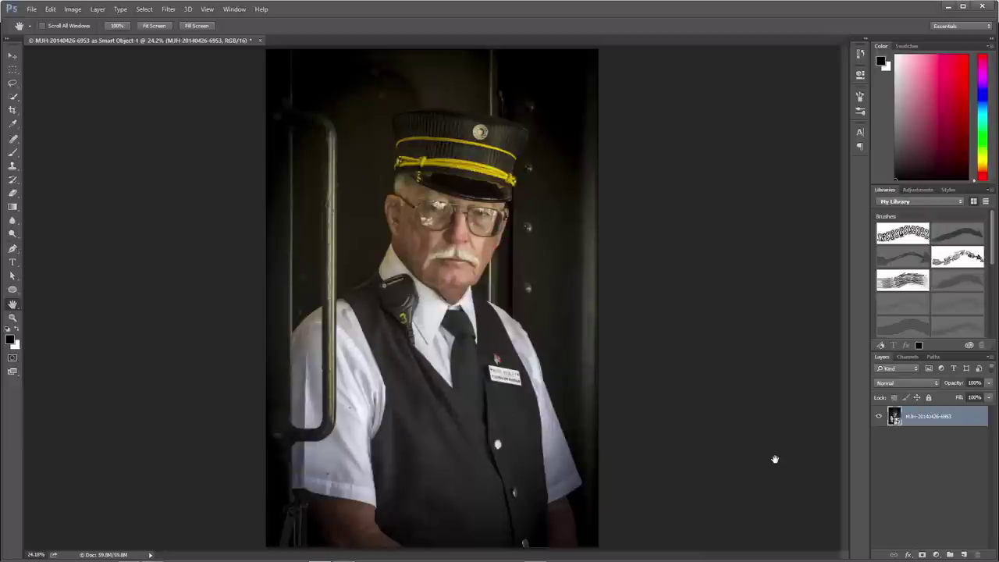
# Step: Open MJH-20140426-6953.dng from File Explorer in Camera Raw, check the Open Object option, and cancel without opening it
pyautogui.hotkey('alt', 'Tab')
pyautogui.hotkey('alt', 'Tab')
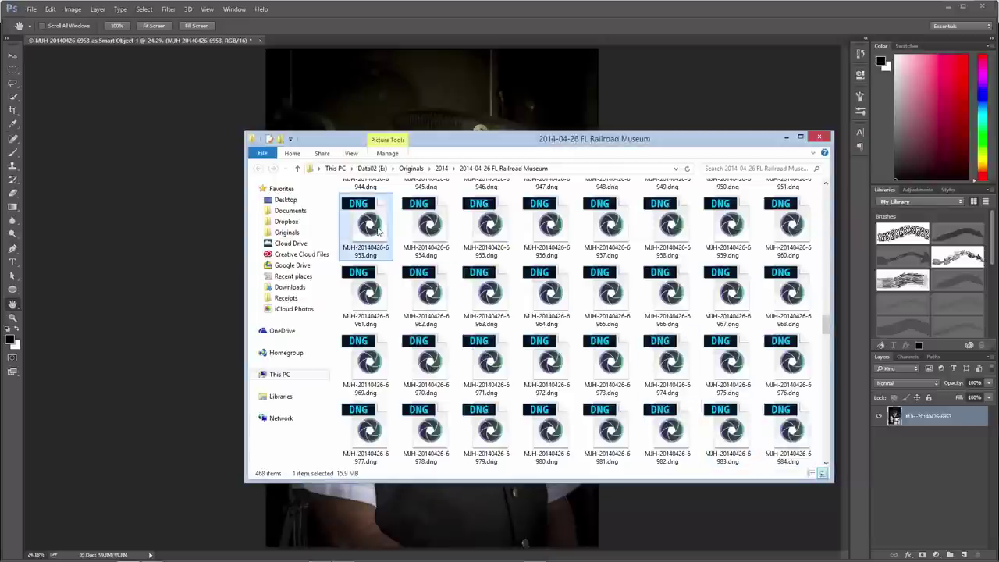
pyautogui.doubleClick(379, 228)
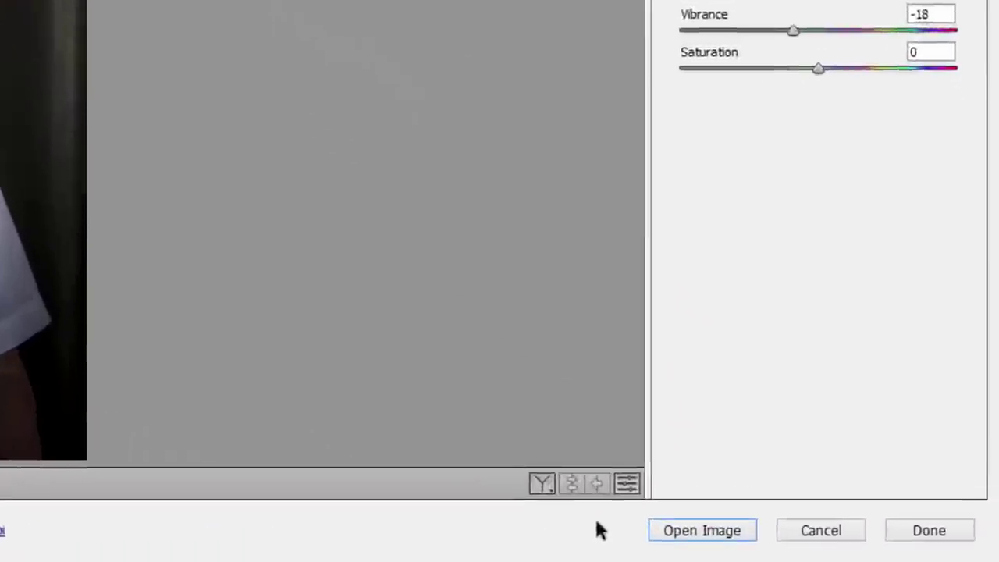
pyautogui.press('shift')
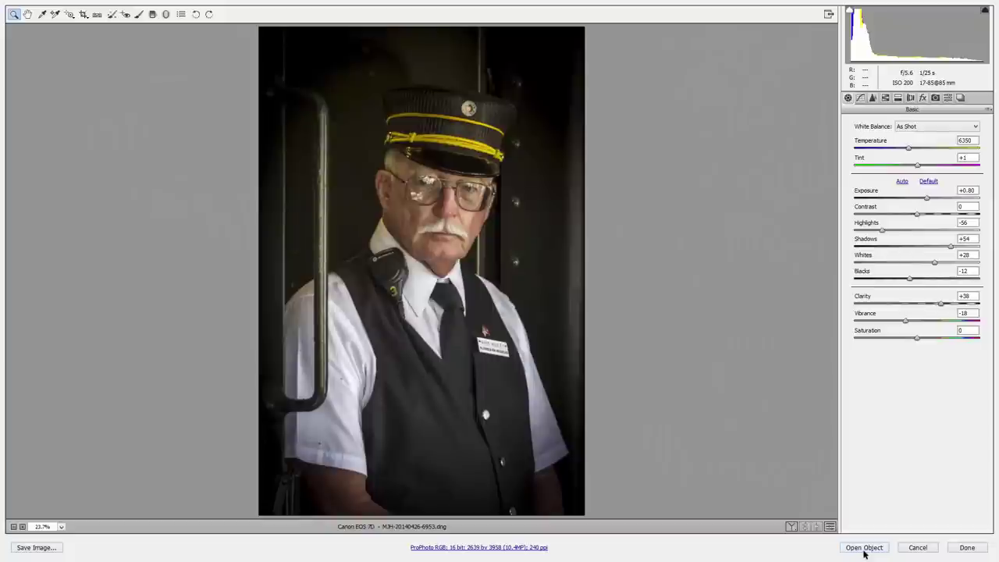
pyautogui.press('shift')
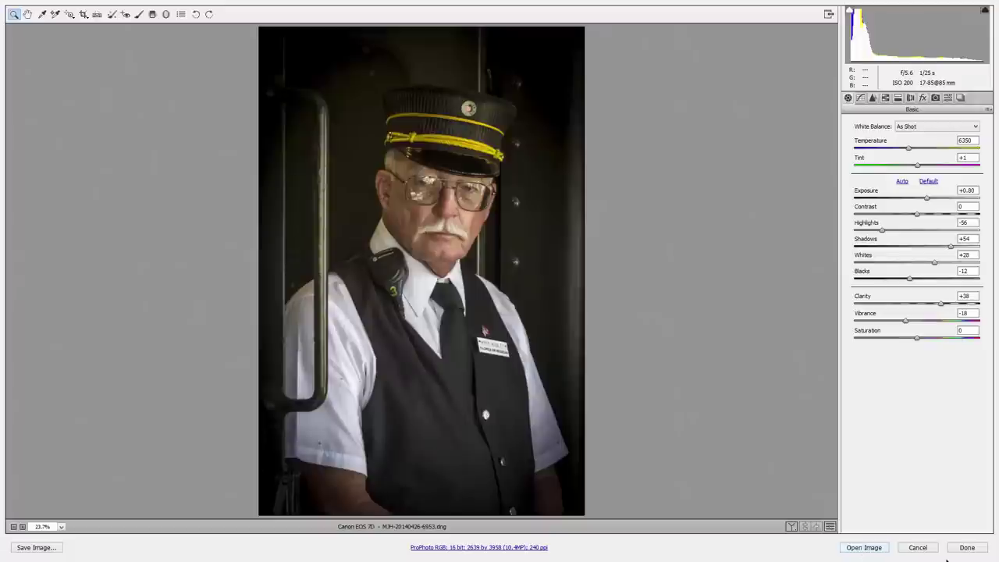
pyautogui.click(922, 548)
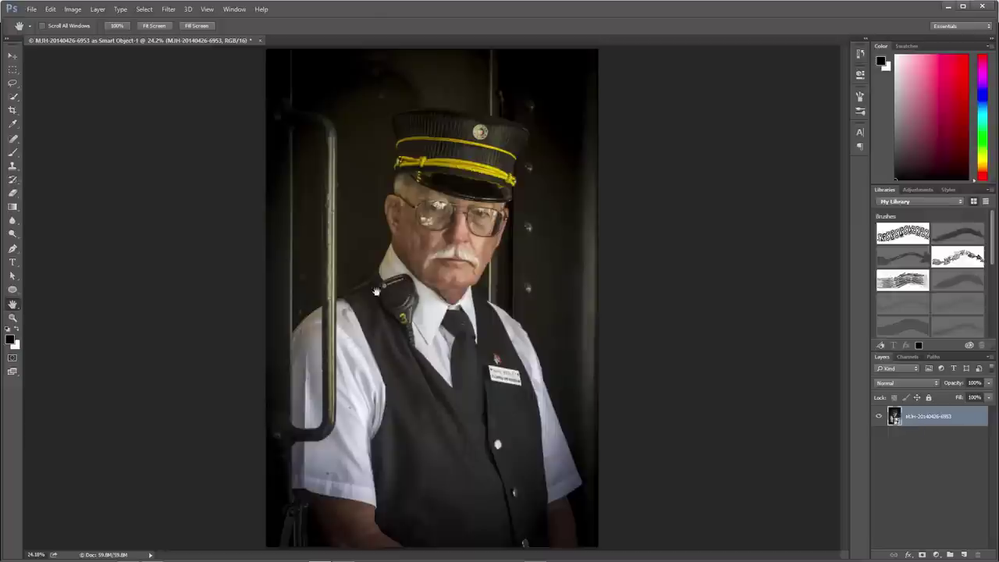
# Step: Add an Iris Blur to the portrait, then tilt and narrow its ellipse and centre it over the conductor's face
pyautogui.click(168, 9)
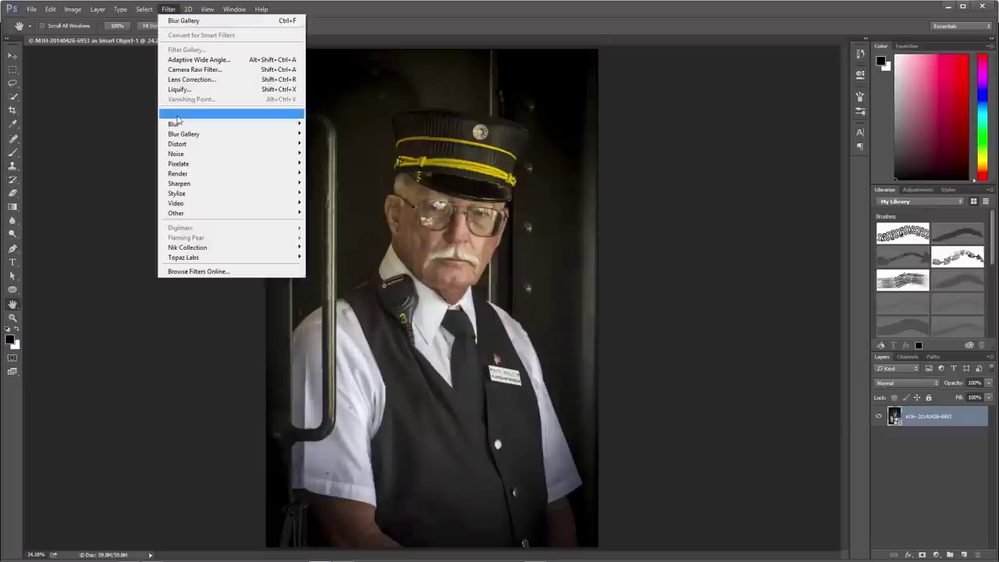
pyautogui.moveTo(178, 134)
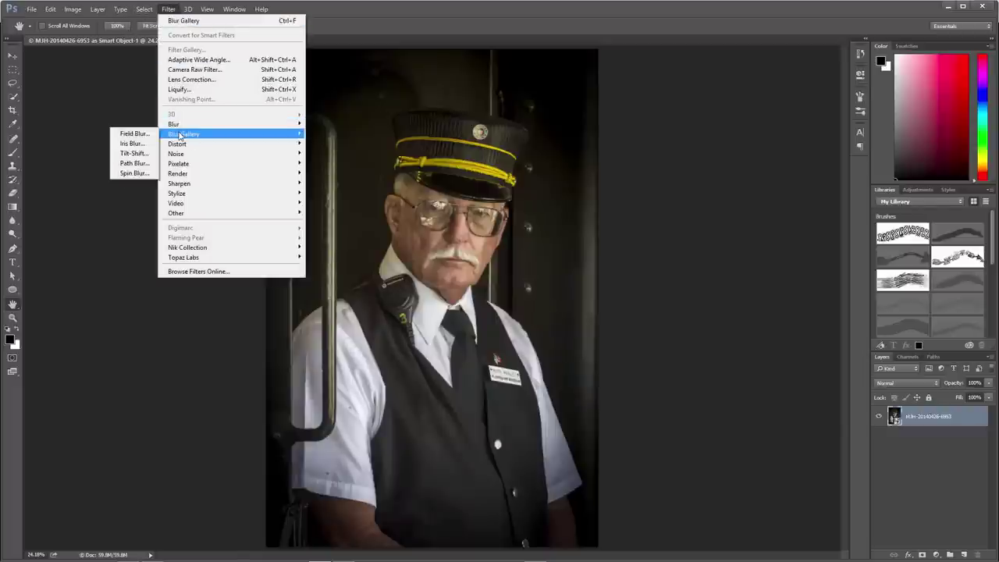
pyautogui.click(133, 144)
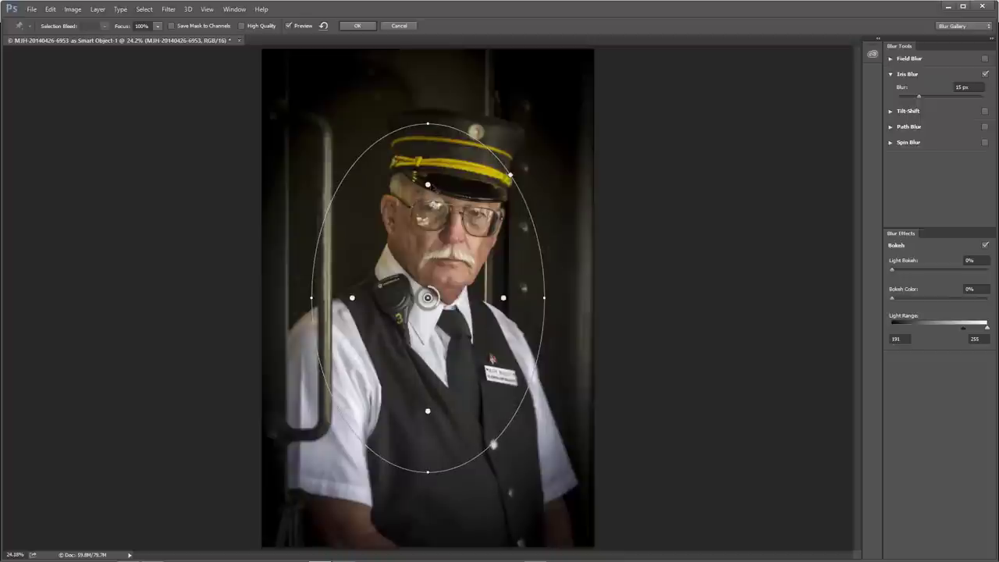
pyautogui.moveTo(428, 185)
pyautogui.mouseDown()
pyautogui.moveTo(427, 207)
pyautogui.moveTo(428, 188)
pyautogui.mouseUp()
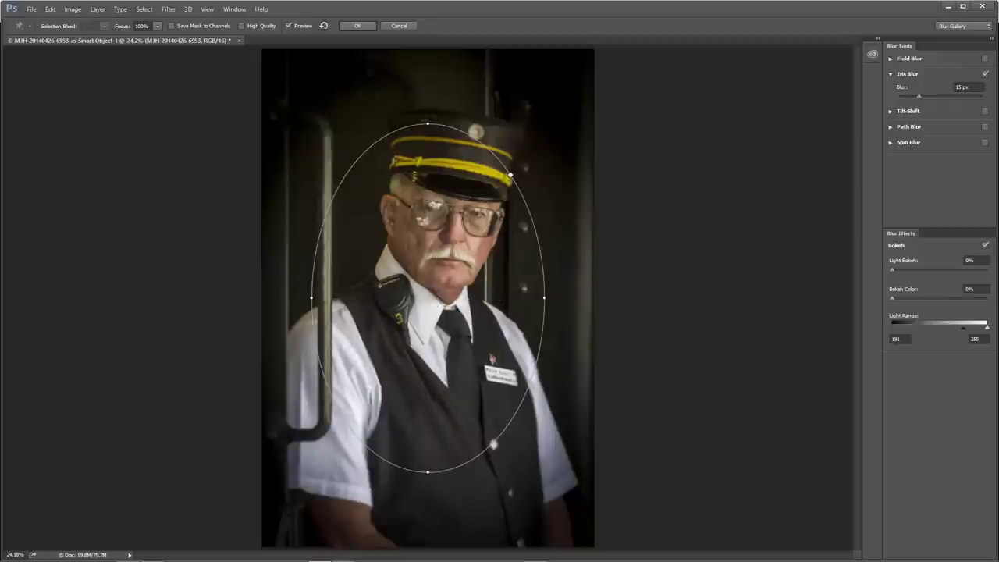
pyautogui.moveTo(426, 119); pyautogui.dragTo(456, 123)
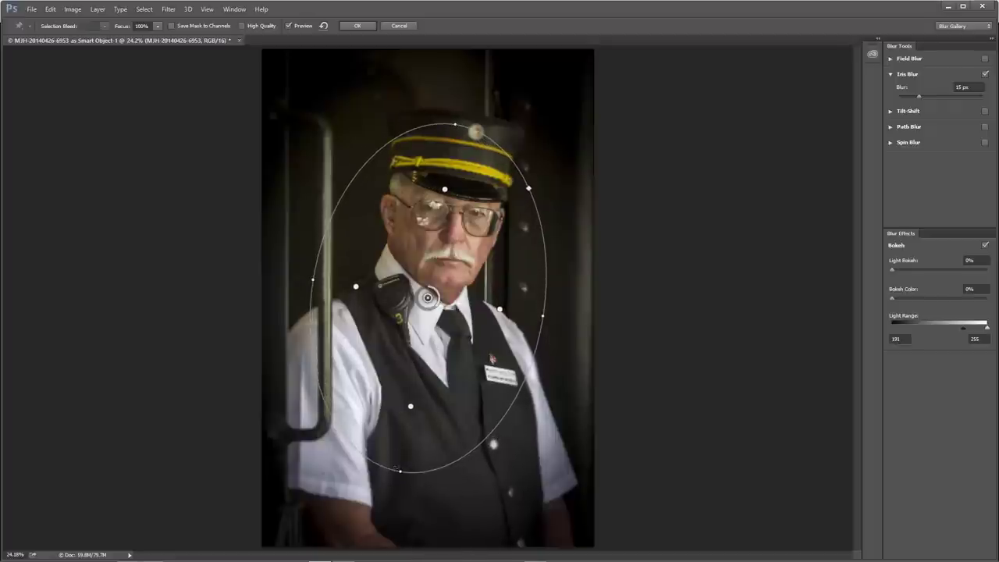
pyautogui.moveTo(400, 471); pyautogui.dragTo(398, 452)
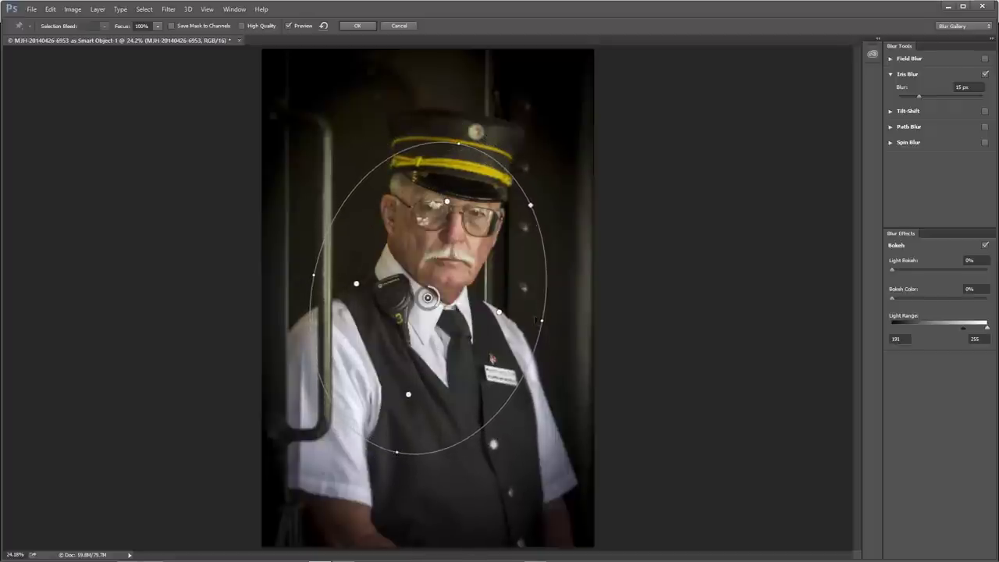
pyautogui.moveTo(541, 319); pyautogui.dragTo(509, 312)
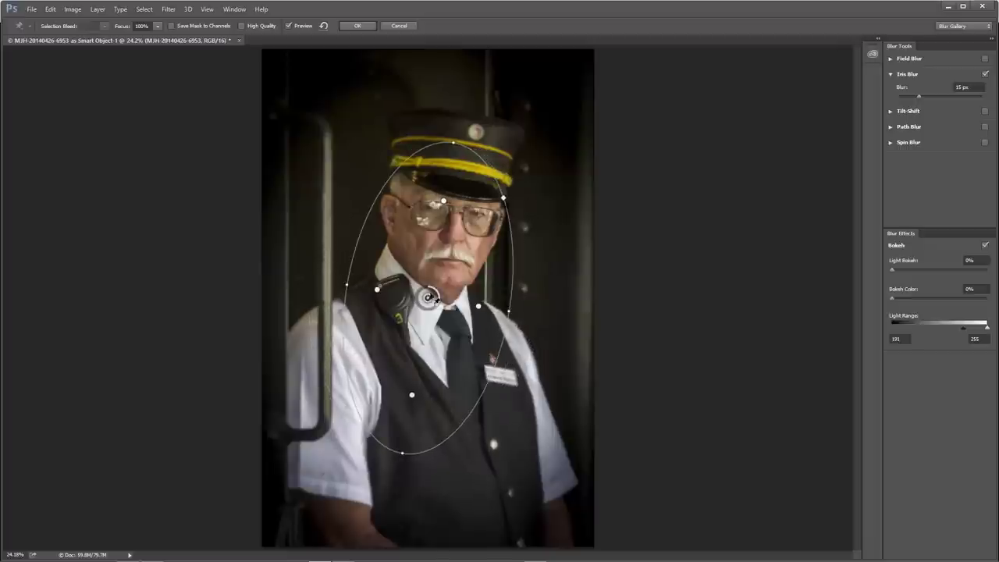
pyautogui.moveTo(425, 294); pyautogui.dragTo(446, 272)
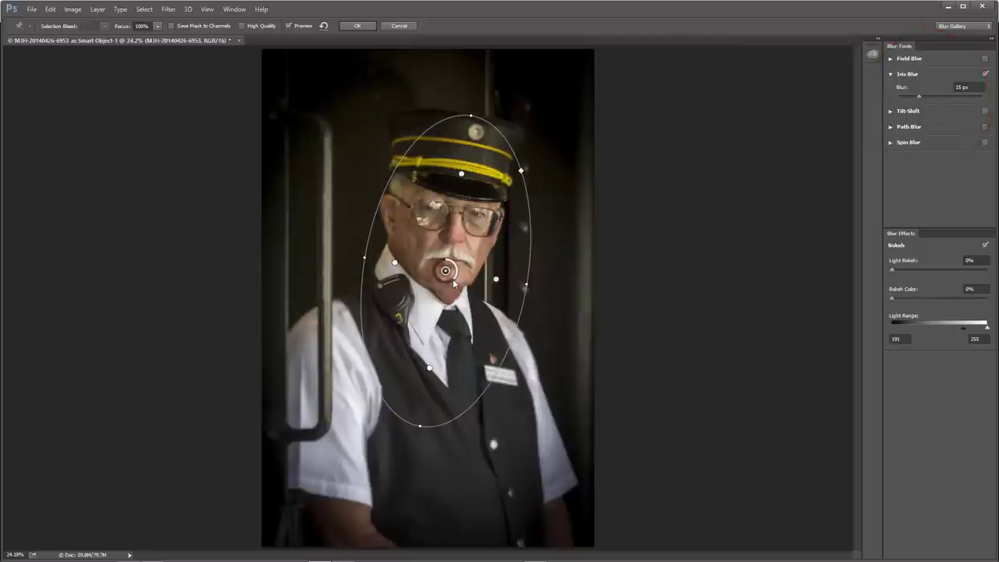
# Step: Set the iris blur to 25 px, lengthen the ellipse around the hat and chest, and apply the filter
pyautogui.moveTo(454, 278)
pyautogui.mouseDown()
pyautogui.moveTo(447, 288)
pyautogui.moveTo(437, 280)
pyautogui.mouseUp()
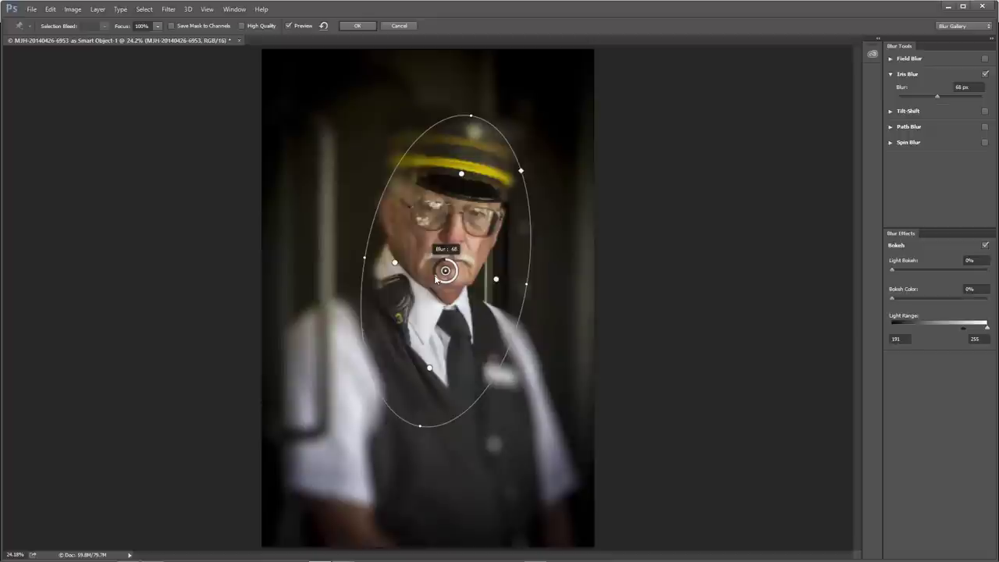
pyautogui.moveTo(437, 280)
pyautogui.mouseDown()
pyautogui.moveTo(447, 247)
pyautogui.moveTo(437, 236)
pyautogui.moveTo(447, 232)
pyautogui.moveTo(441, 262)
pyautogui.mouseUp()
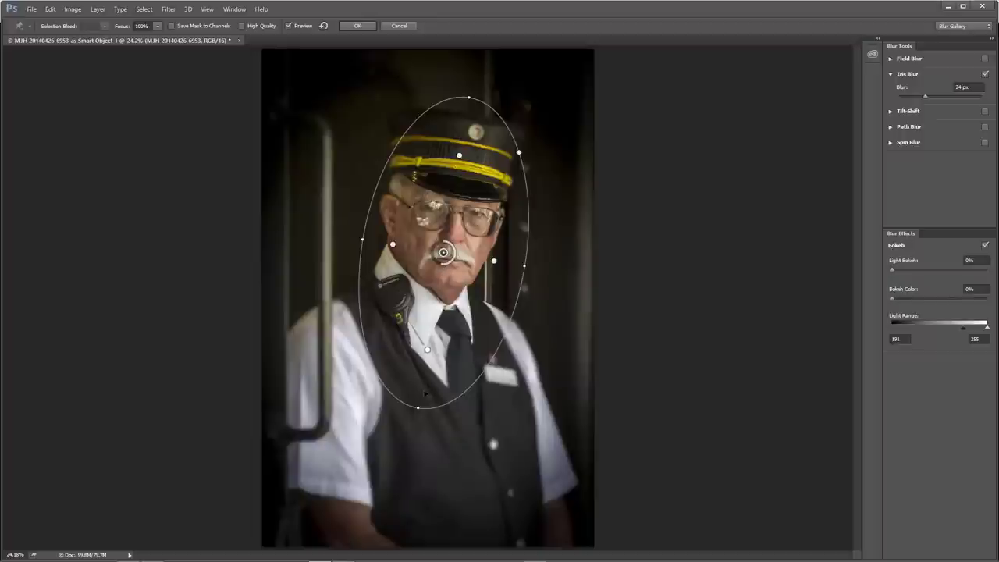
pyautogui.moveTo(419, 408); pyautogui.dragTo(414, 430)
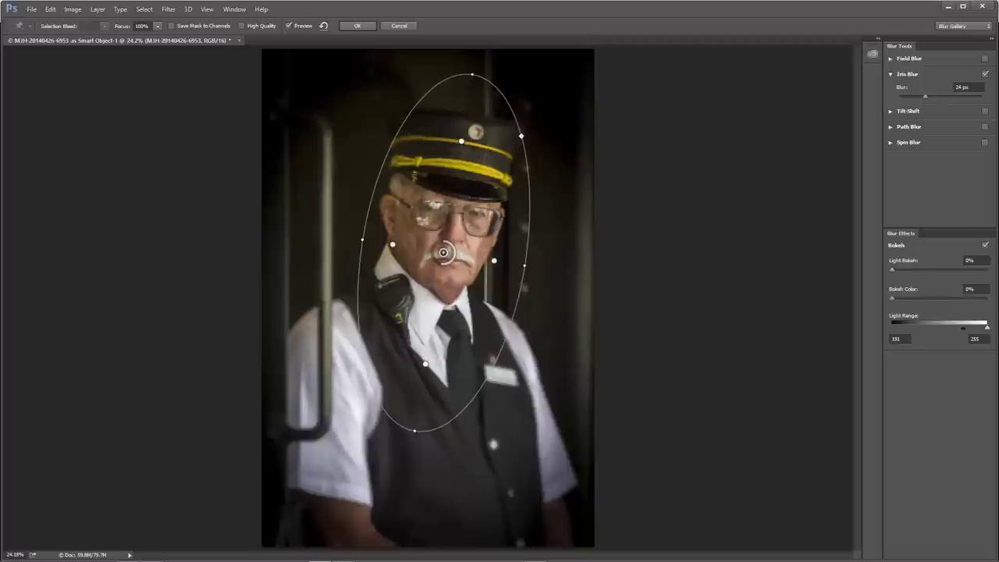
pyautogui.moveTo(445, 266); pyautogui.dragTo(448, 269)
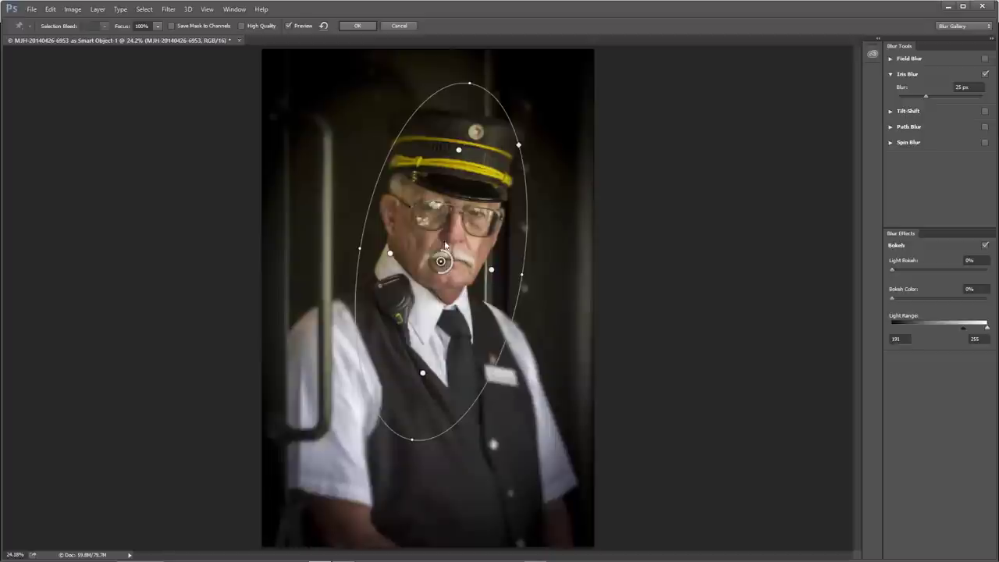
pyautogui.click(358, 28)
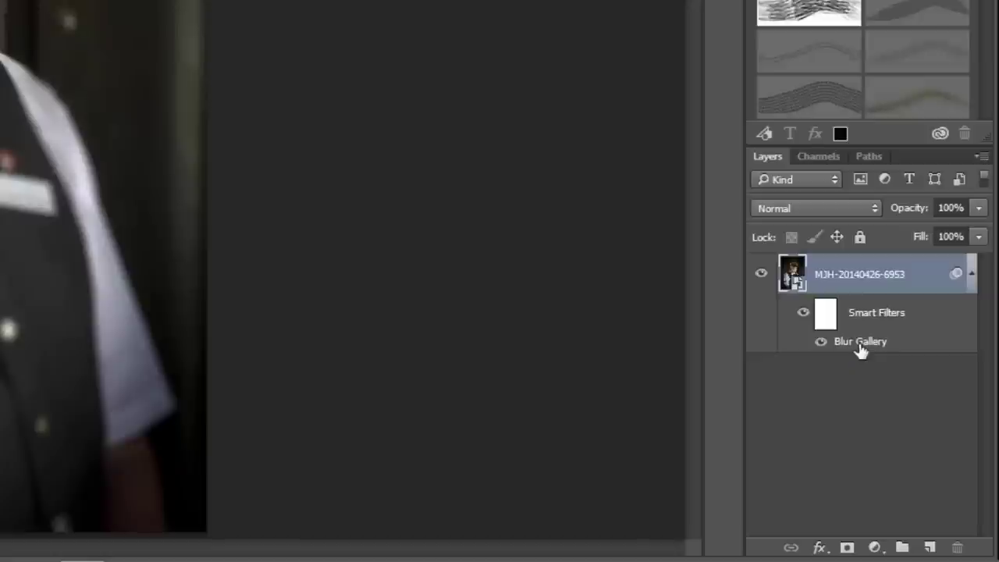
# Step: Paint black at 30% brush opacity on the smart filter mask over the name badge to reduce its blur
pyautogui.click(831, 317)
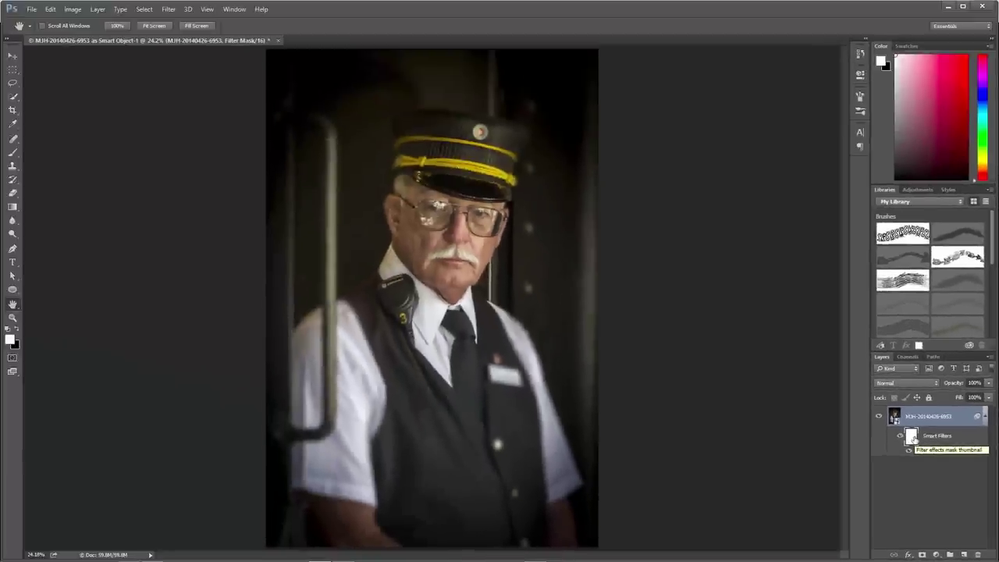
pyautogui.press('b')
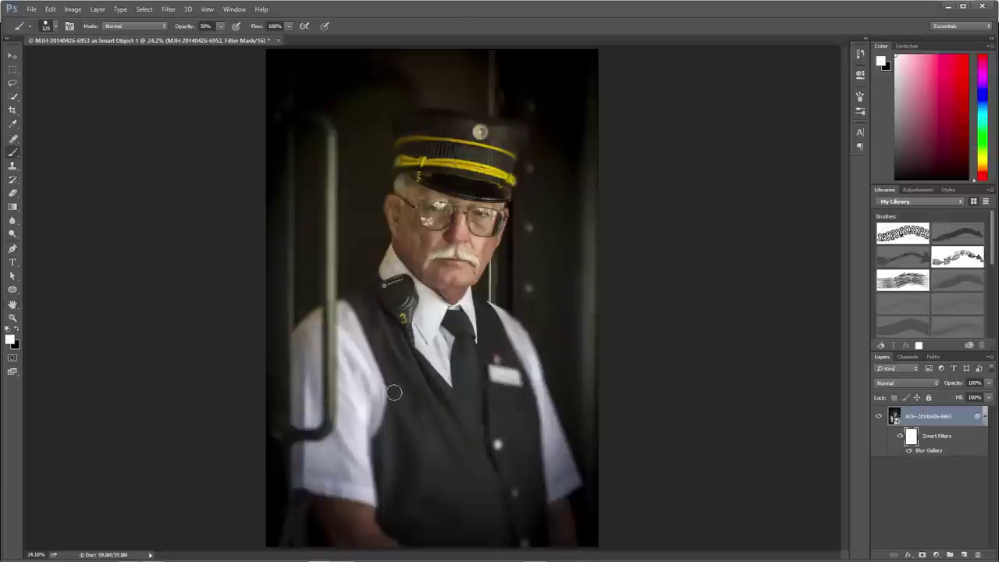
pyautogui.press('x')
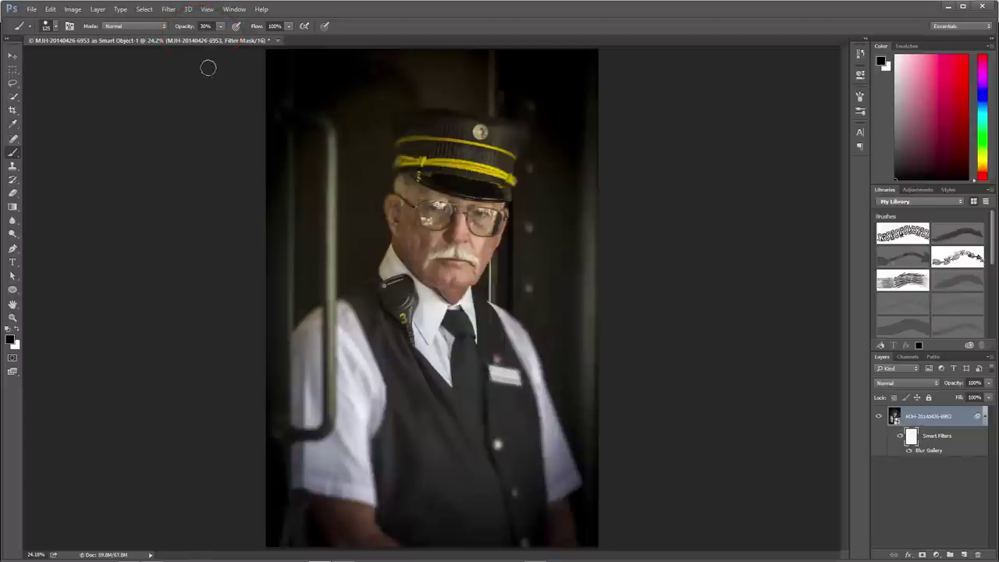
pyautogui.moveTo(498, 376); pyautogui.dragTo(504, 378)
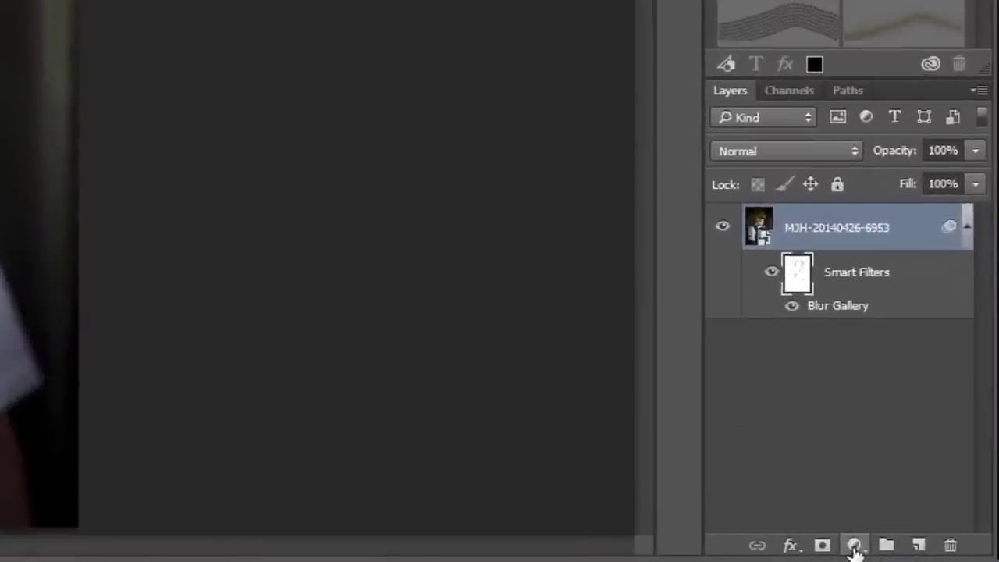
# Step: Add a colorized Hue/Saturation adjustment layer with hue 39, saturation 19 and lightness +6
pyautogui.click(855, 545)
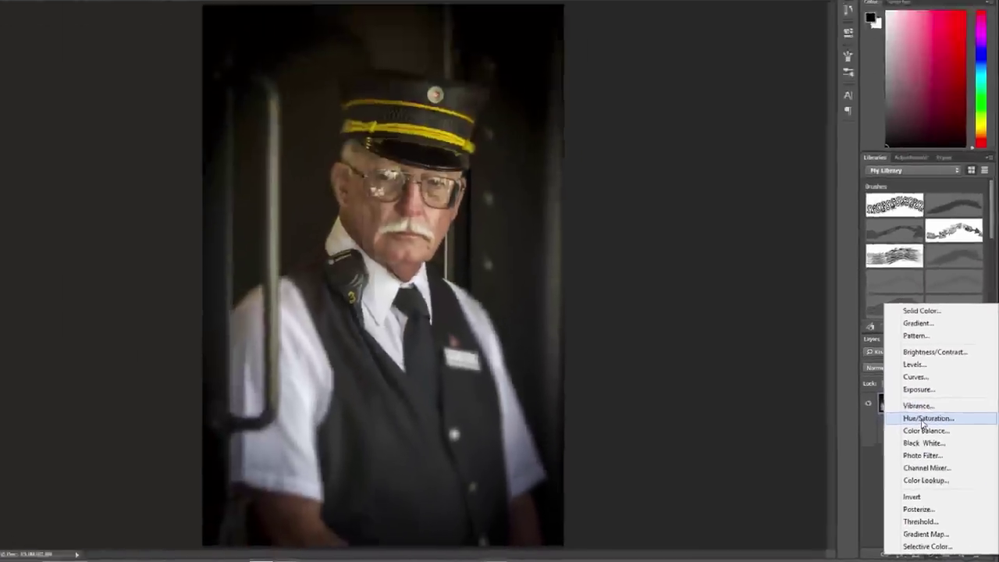
pyautogui.click(839, 261)
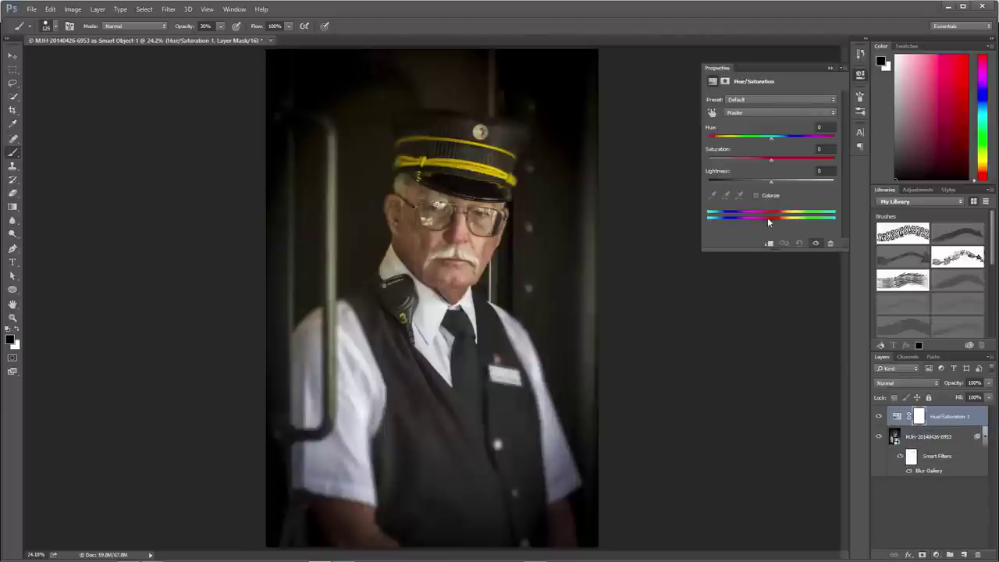
pyautogui.click(757, 197)
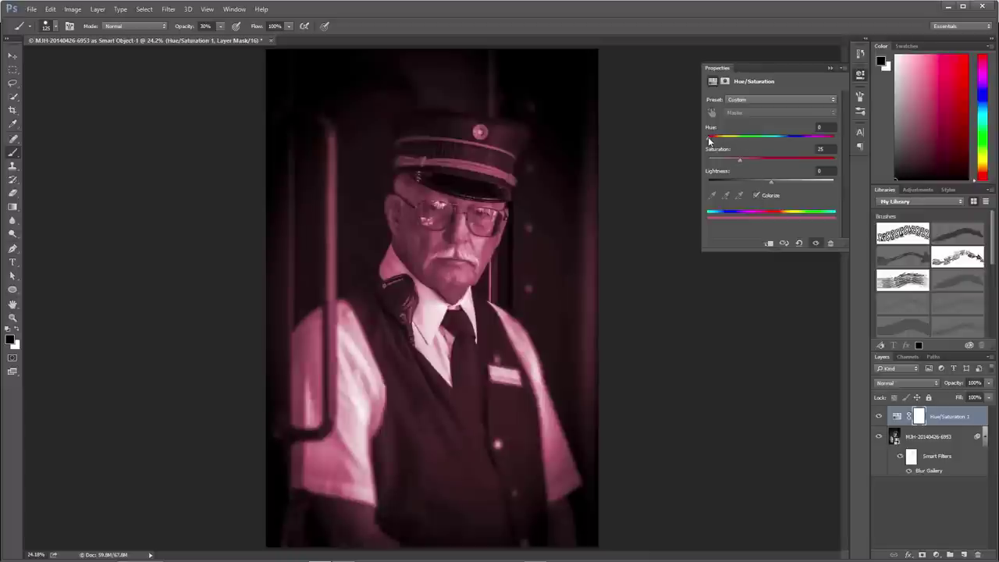
pyautogui.moveTo(710, 139); pyautogui.dragTo(723, 143)
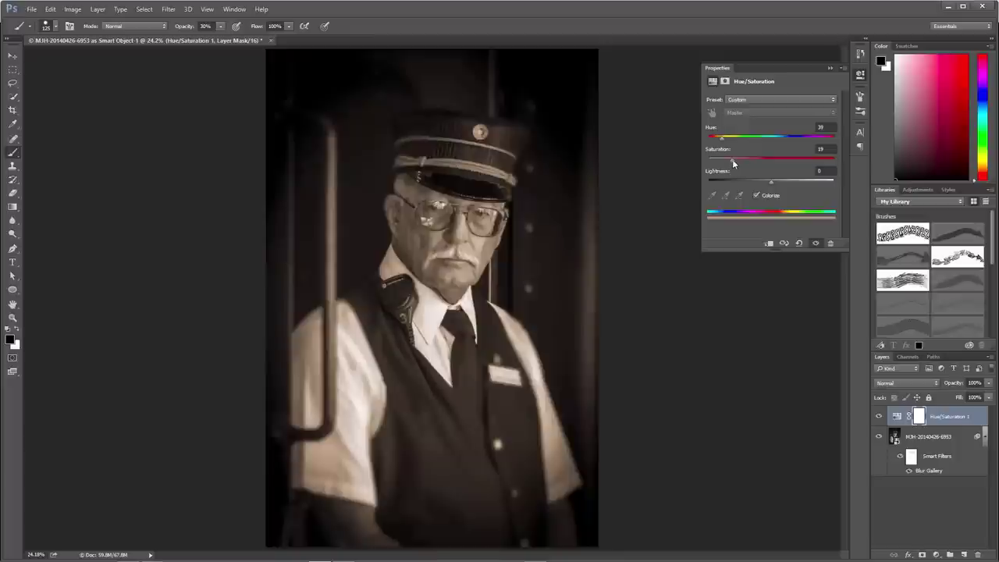
pyautogui.moveTo(771, 181); pyautogui.dragTo(775, 179)
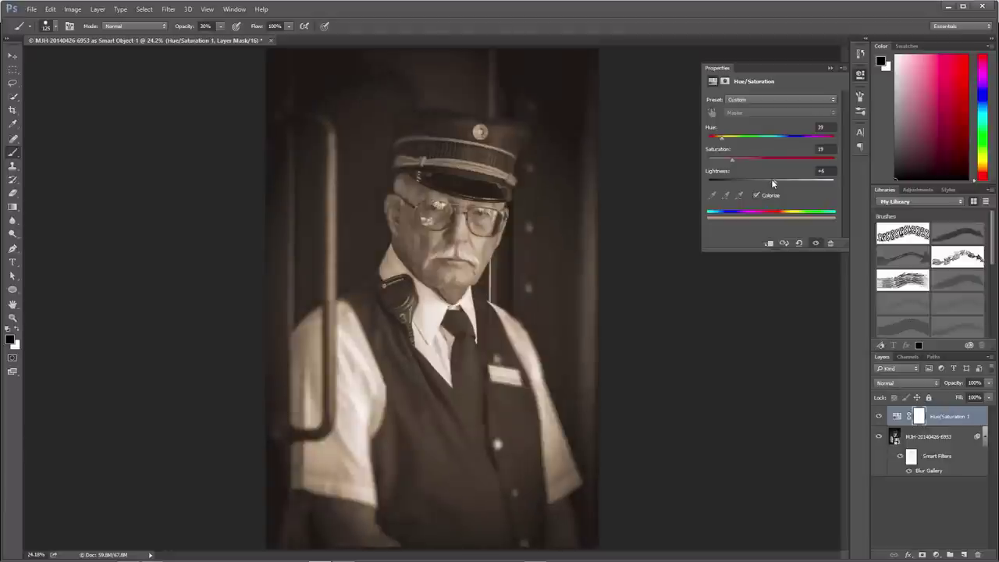
# Step: Add a Curves adjustment layer and flatten the contrast by raising the shadows and lowering the highlights
pyautogui.click(938, 556)
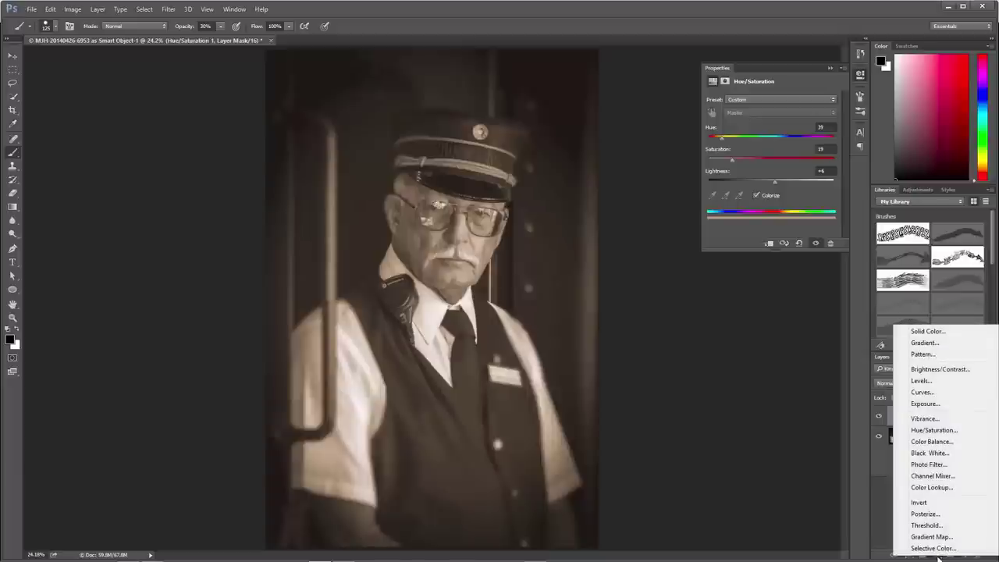
pyautogui.click(931, 394)
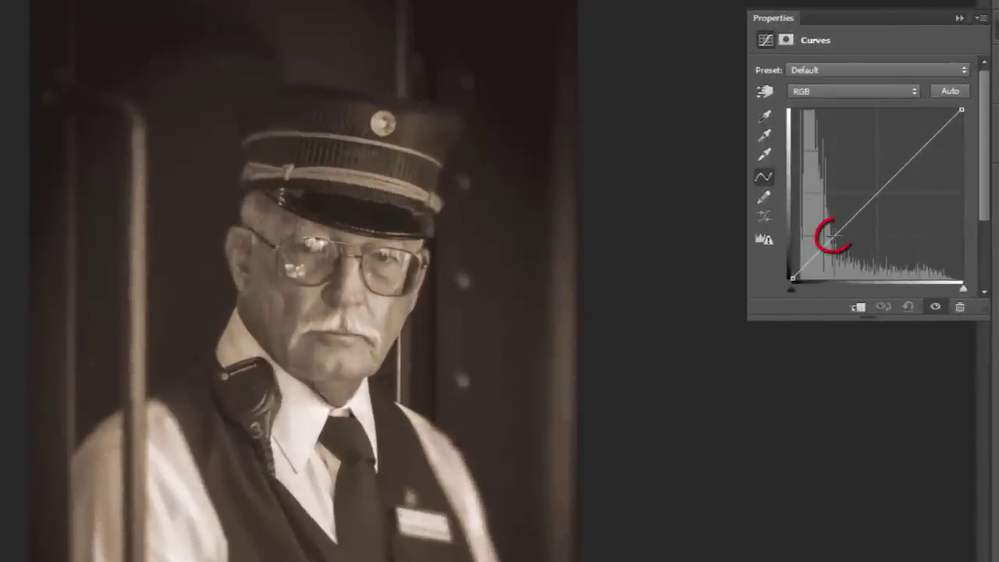
pyautogui.moveTo(833, 235); pyautogui.dragTo(834, 227)
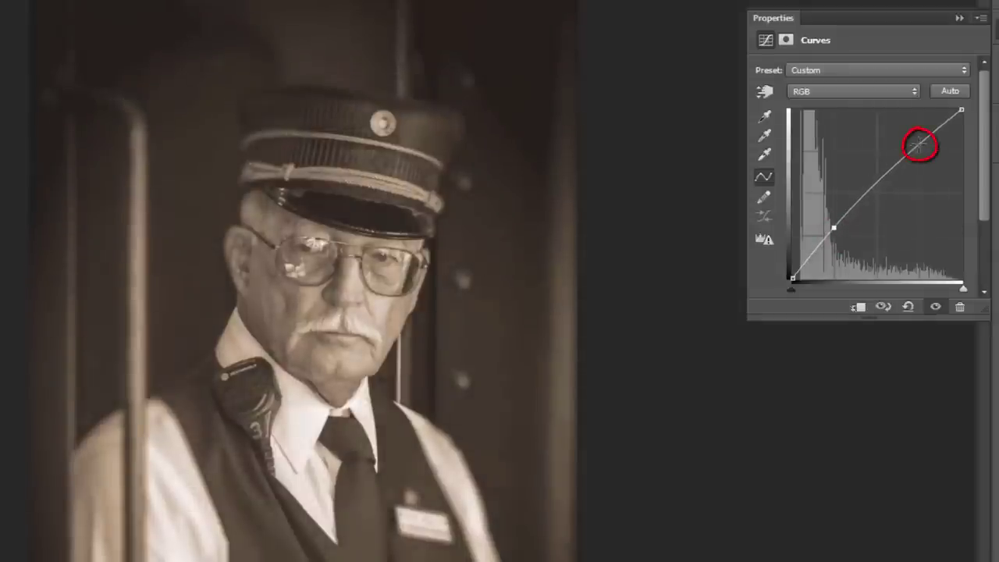
pyautogui.moveTo(920, 143); pyautogui.dragTo(919, 163)
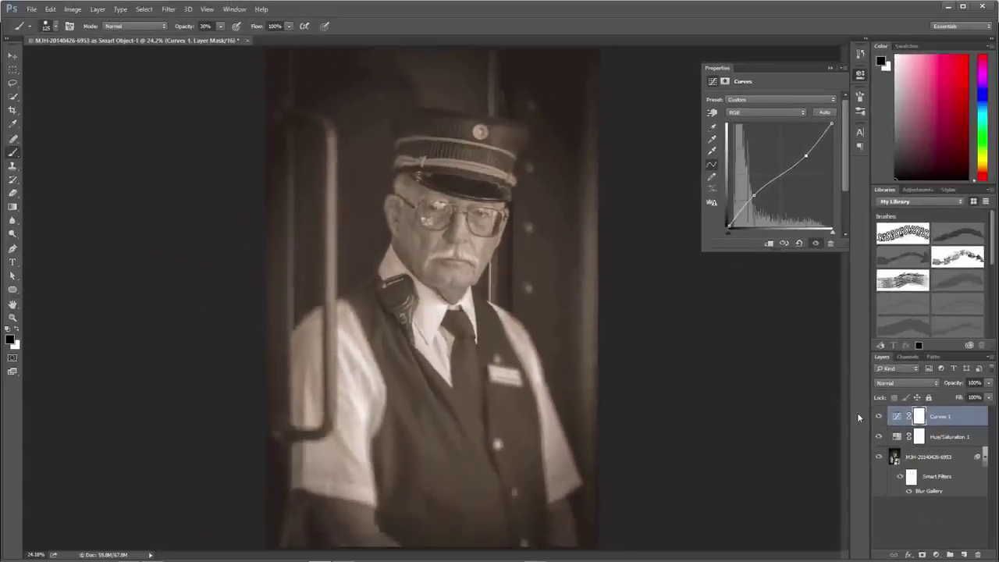
# Step: Compare the portrait with and without the Curves adjustment by toggling that layer's visibility
pyautogui.click(879, 417)
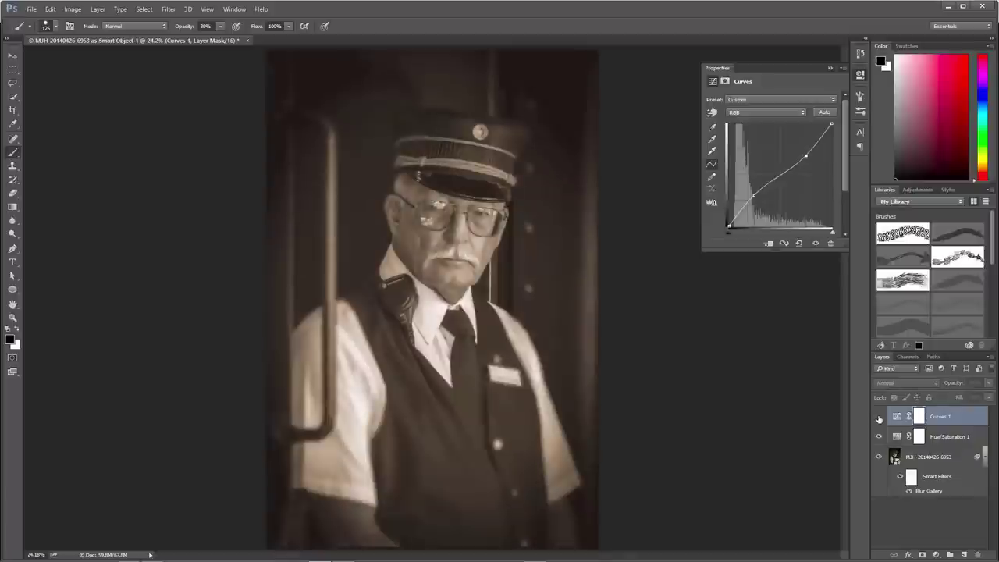
pyautogui.click(879, 417)
pyautogui.click(879, 417)
pyautogui.click(879, 417)
pyautogui.click(879, 417)
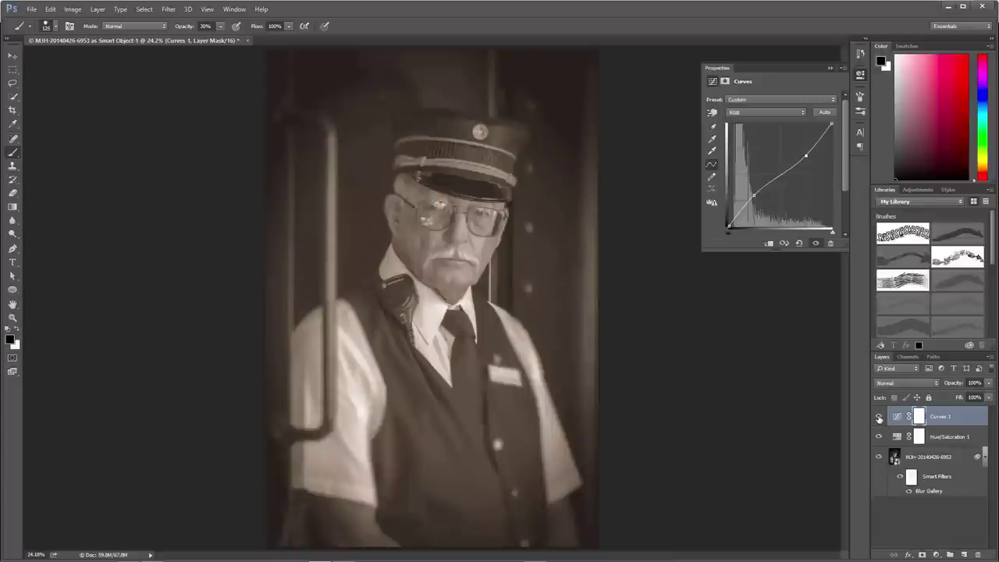
# Step: Hide the Curves and Hue/Saturation layers and add a Gradient Map adjustment layer directly above Hue/Saturation
pyautogui.click(879, 419)
pyautogui.click(879, 436)
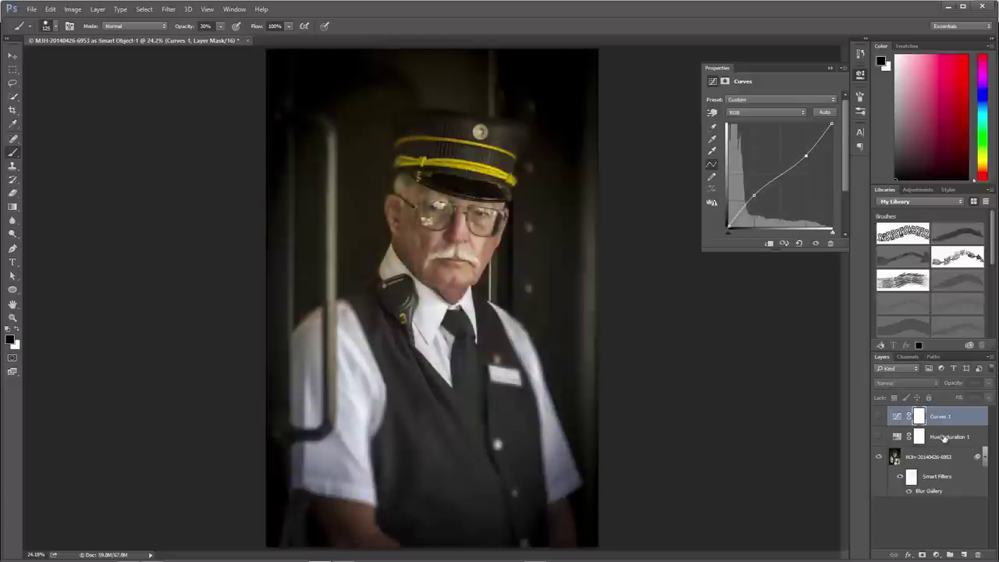
pyautogui.click(945, 439)
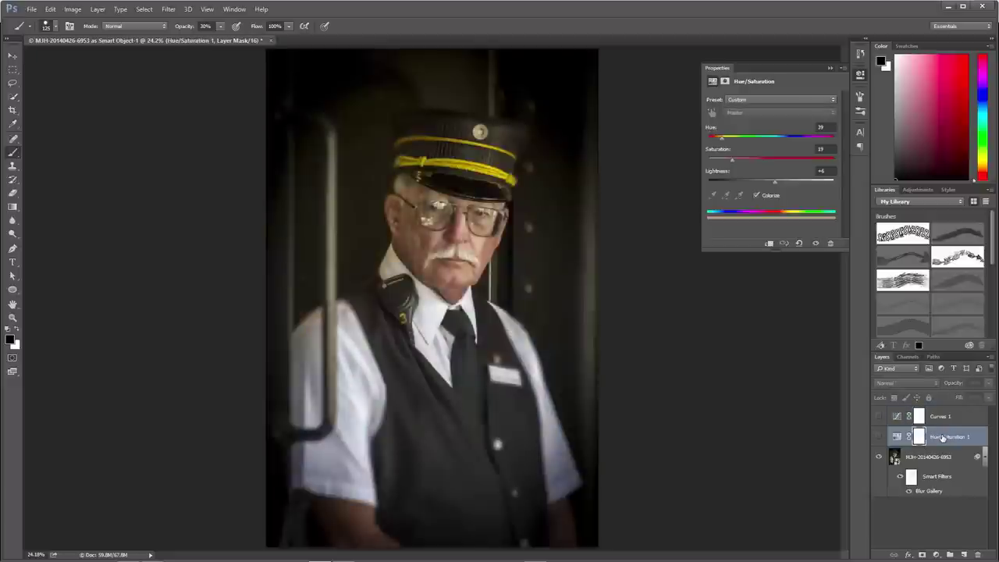
pyautogui.click(936, 555)
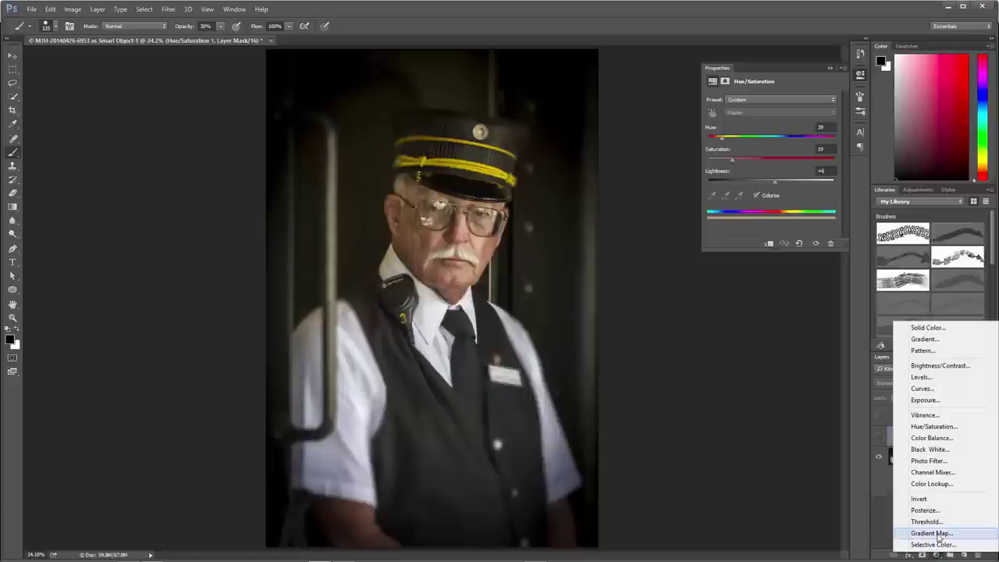
pyautogui.click(932, 533)
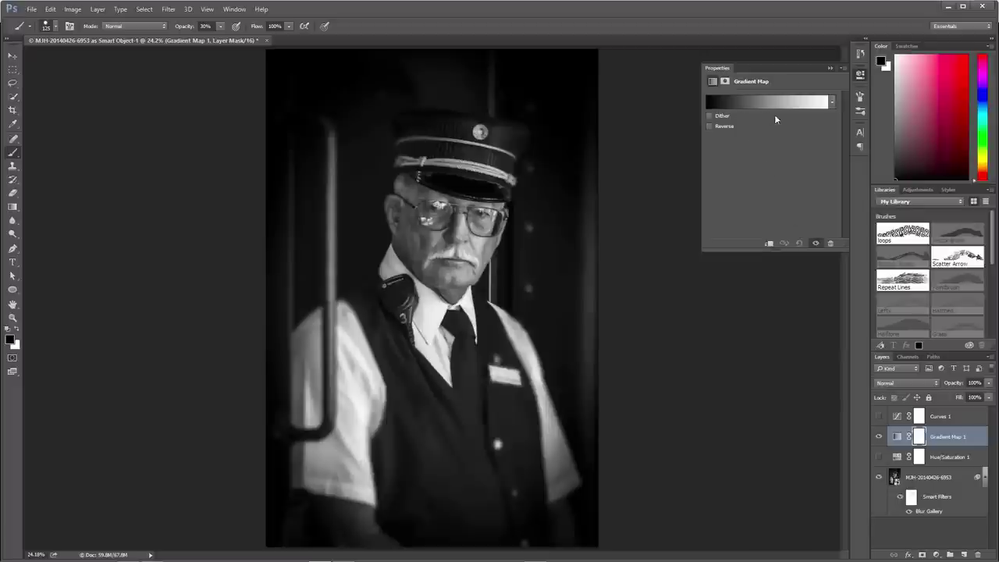
# Step: Replace the gradient presets with the Photographic Toning set and apply the Platinum gradient to the Gradient Map
pyautogui.click(832, 107)
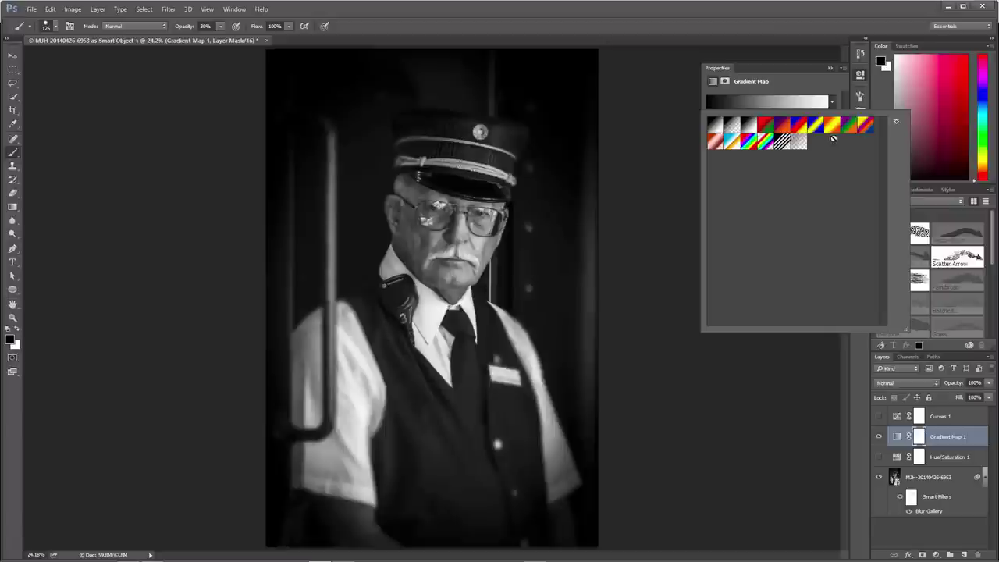
pyautogui.click(898, 125)
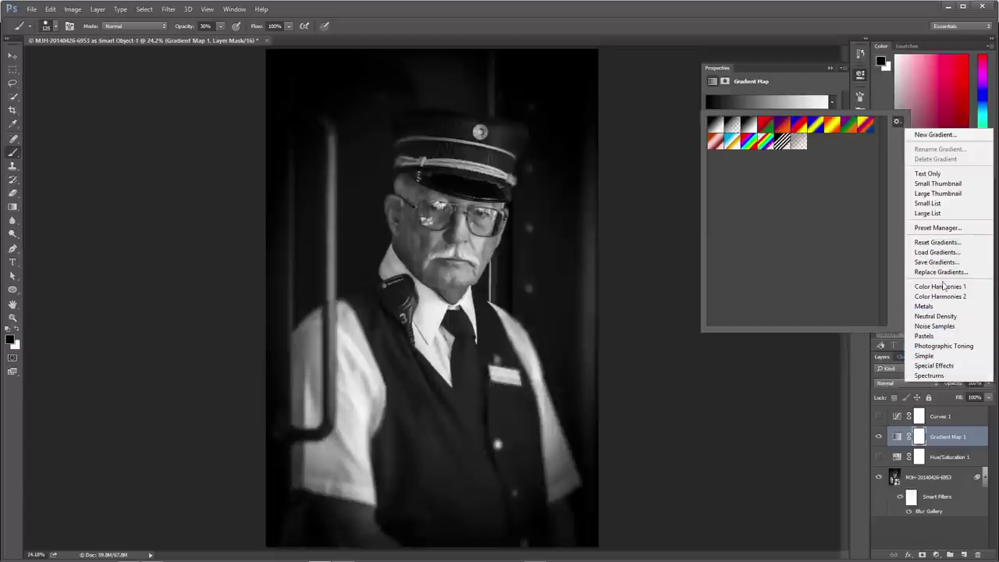
pyautogui.click(937, 348)
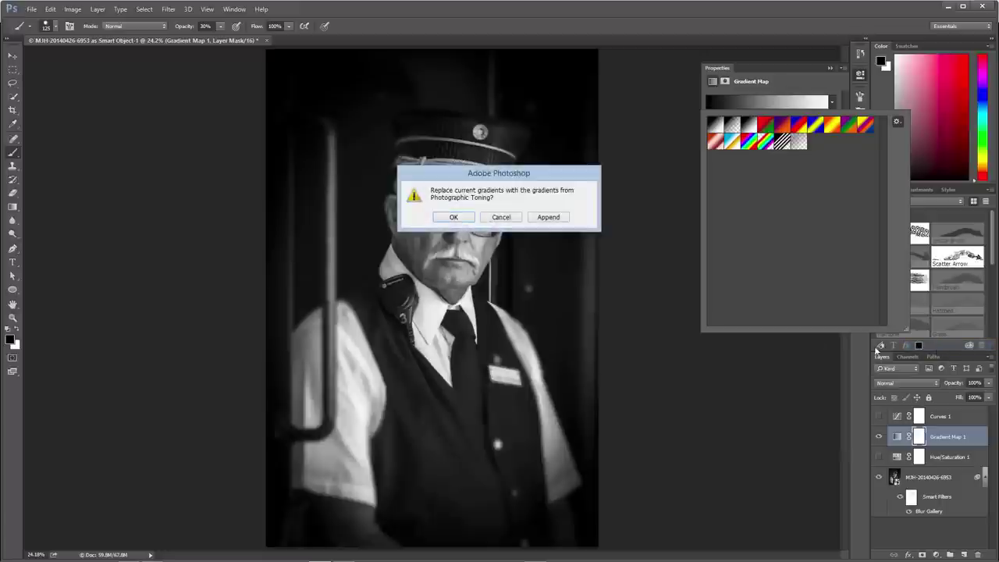
pyautogui.click(454, 218)
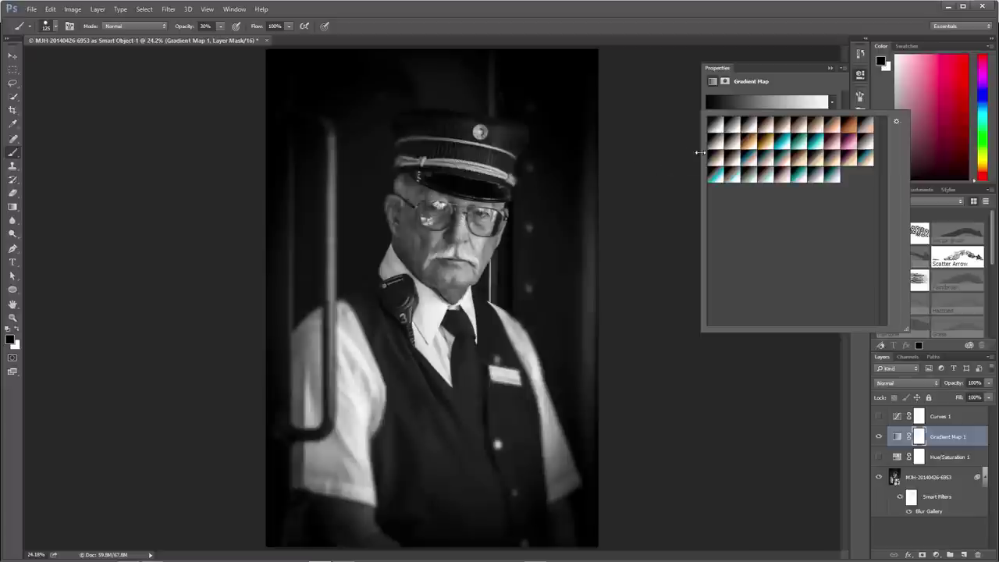
pyautogui.click(721, 151)
pyautogui.click(793, 82)
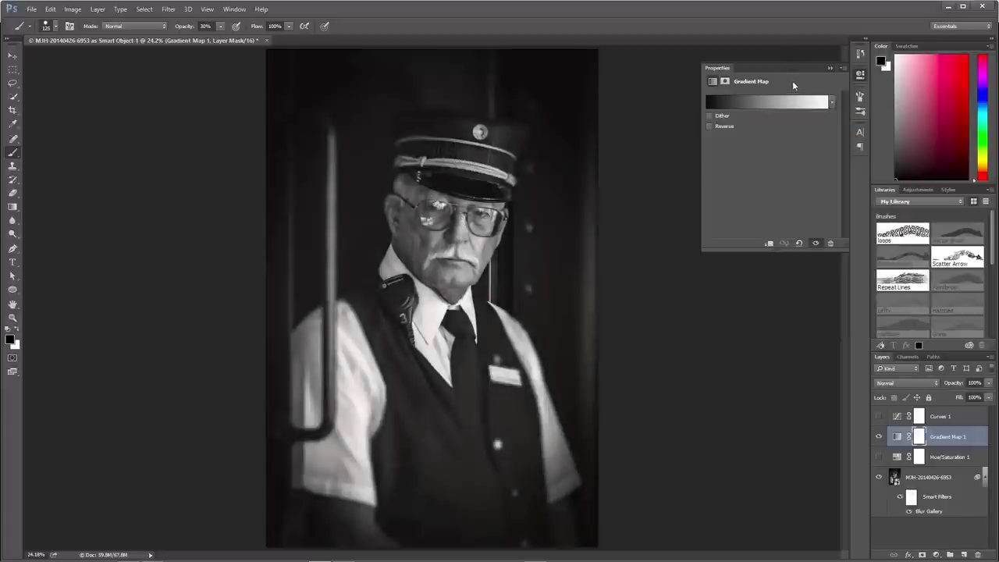
# Step: Try several selenium and sepia toning presets in the Gradient Editor and apply Sepia-Selenium 3 to the Gradient Map
pyautogui.click(770, 103)
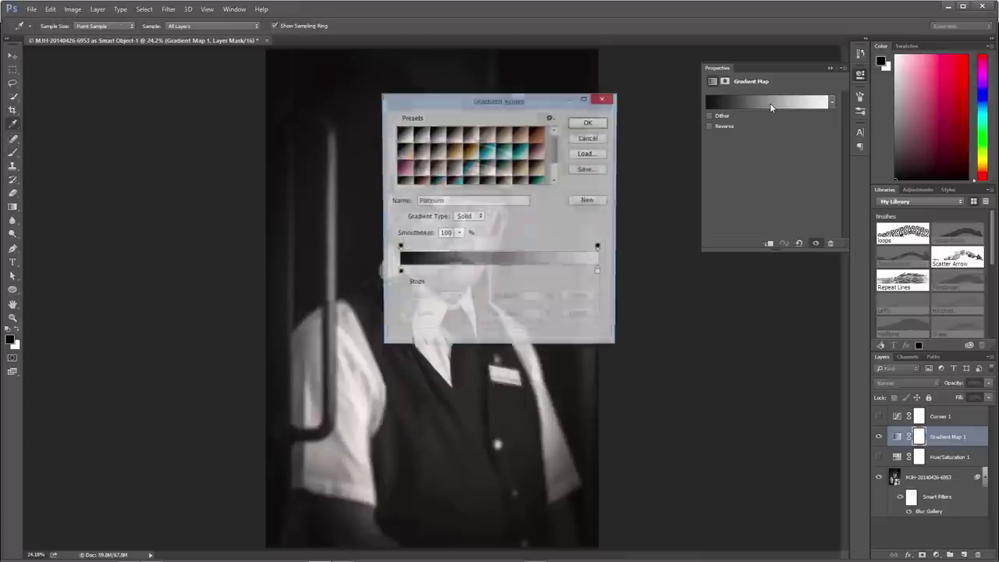
pyautogui.moveTo(525, 102); pyautogui.dragTo(741, 171)
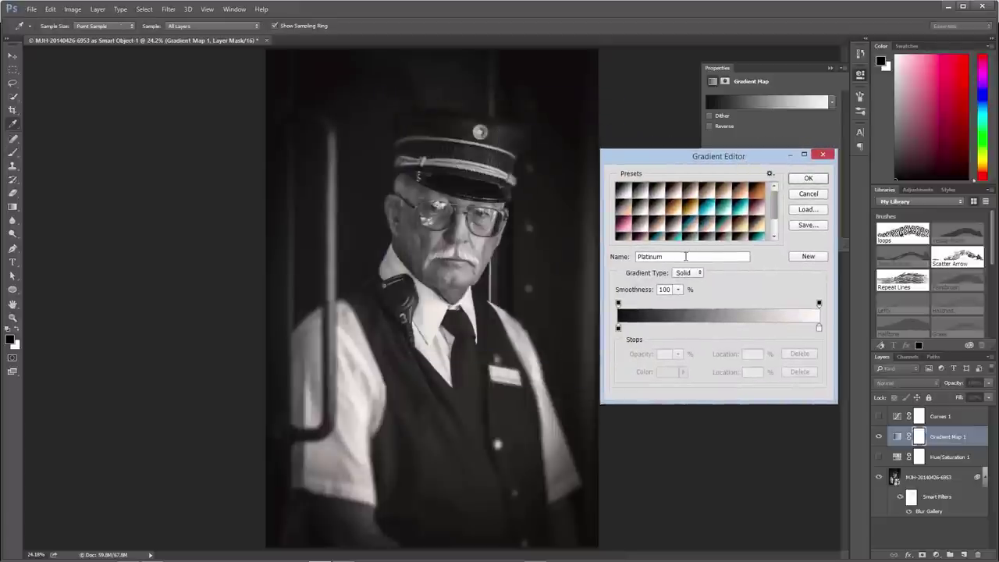
pyautogui.click(640, 194)
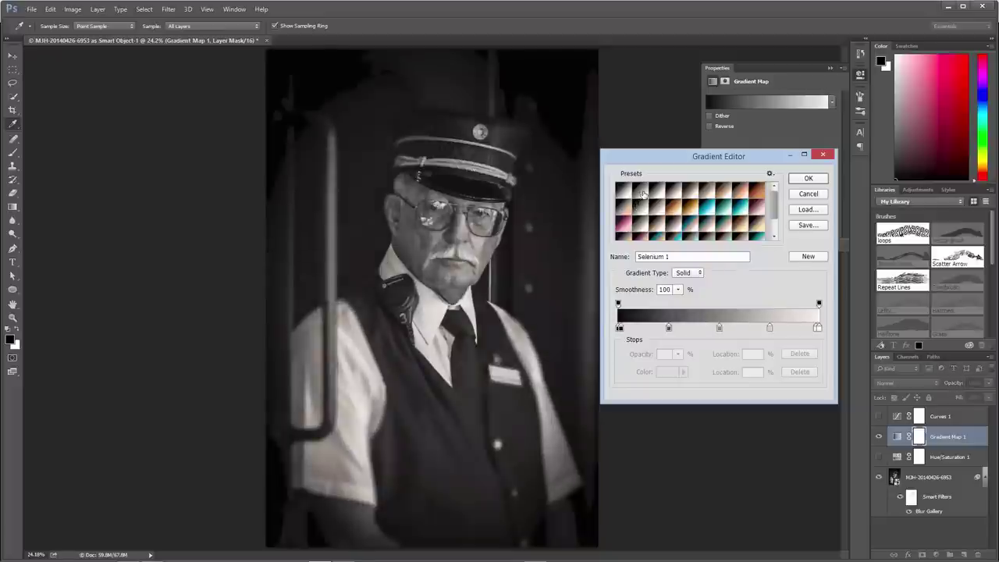
pyautogui.click(656, 194)
pyautogui.click(673, 196)
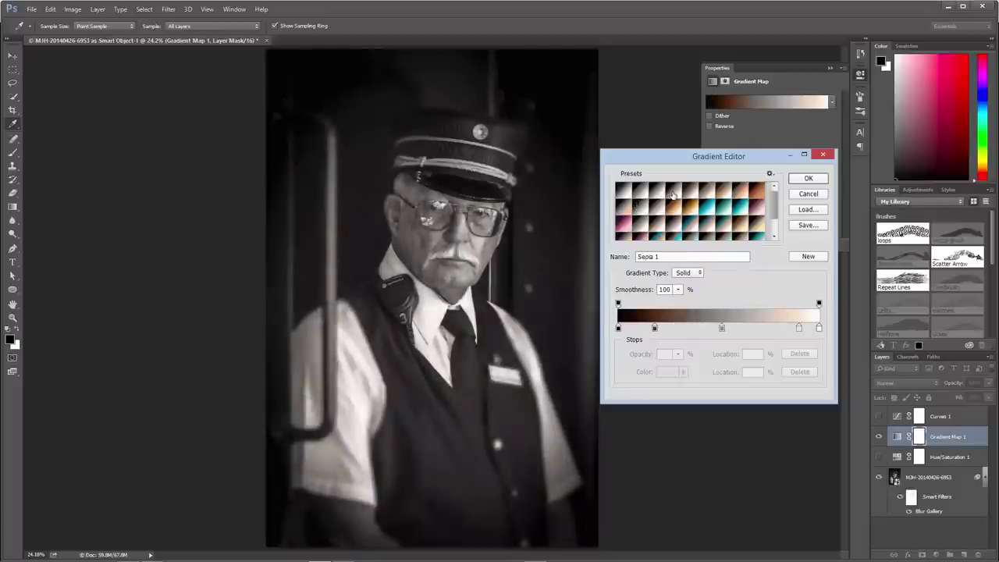
pyautogui.click(658, 210)
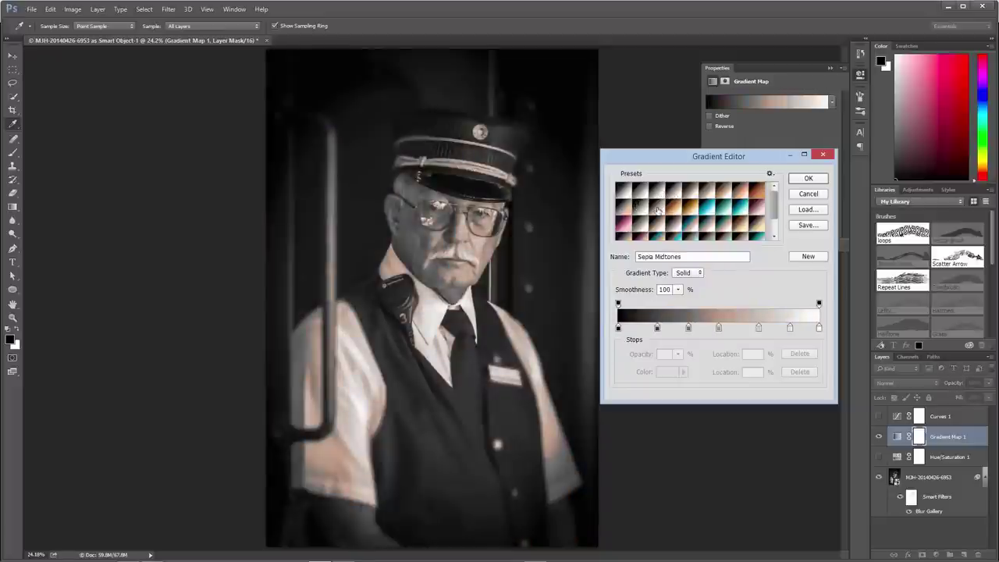
pyautogui.click(643, 227)
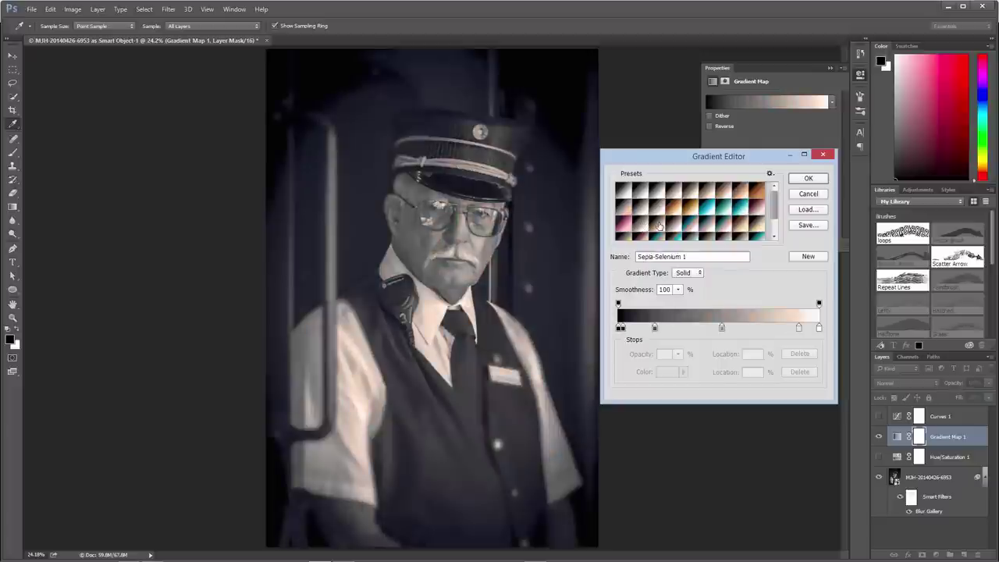
pyautogui.click(674, 226)
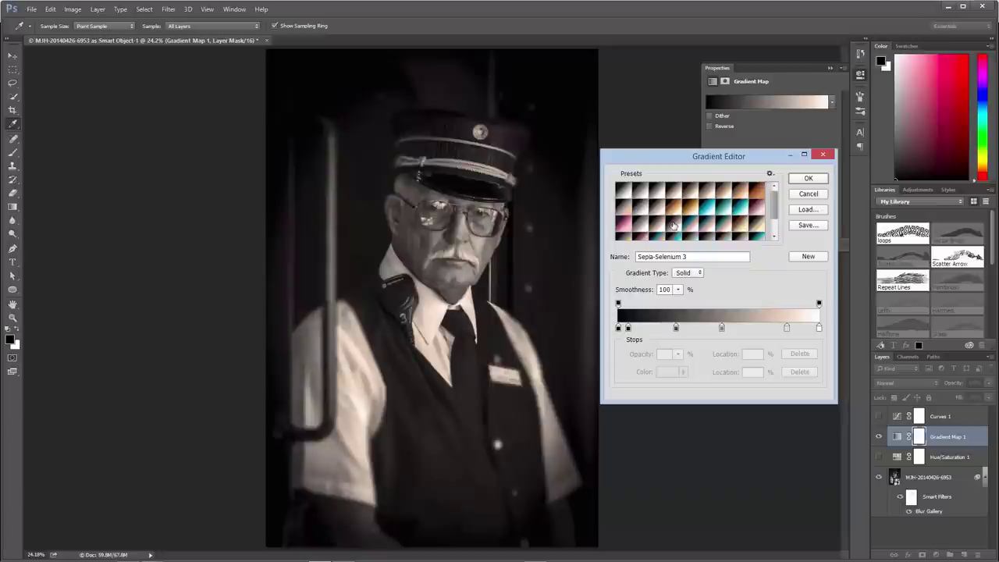
pyautogui.click(805, 180)
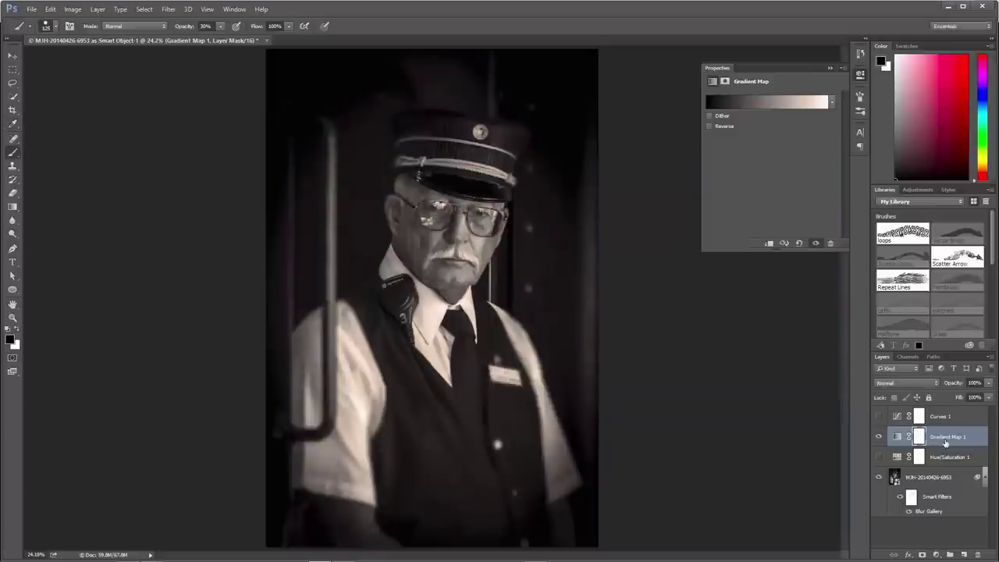
# Step: Make the Curves layer visible again and raise its shadow point slightly
pyautogui.click(882, 417)
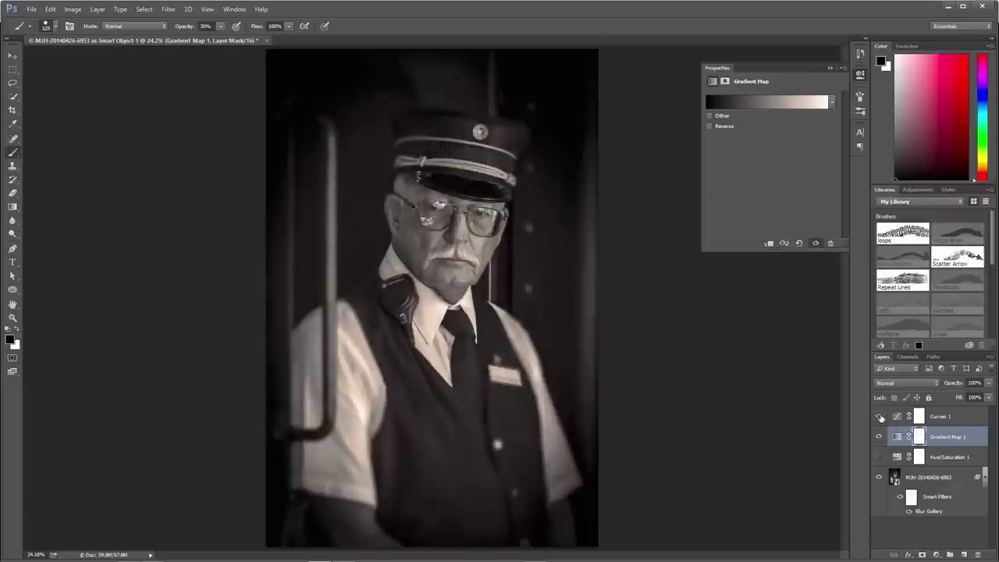
pyautogui.click(898, 419)
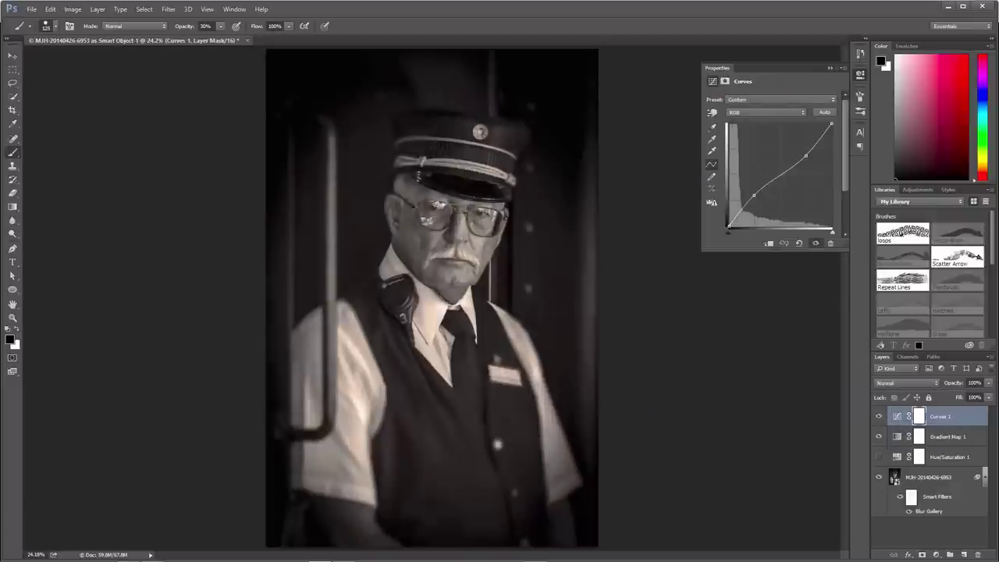
pyautogui.moveTo(755, 192); pyautogui.dragTo(755, 193)
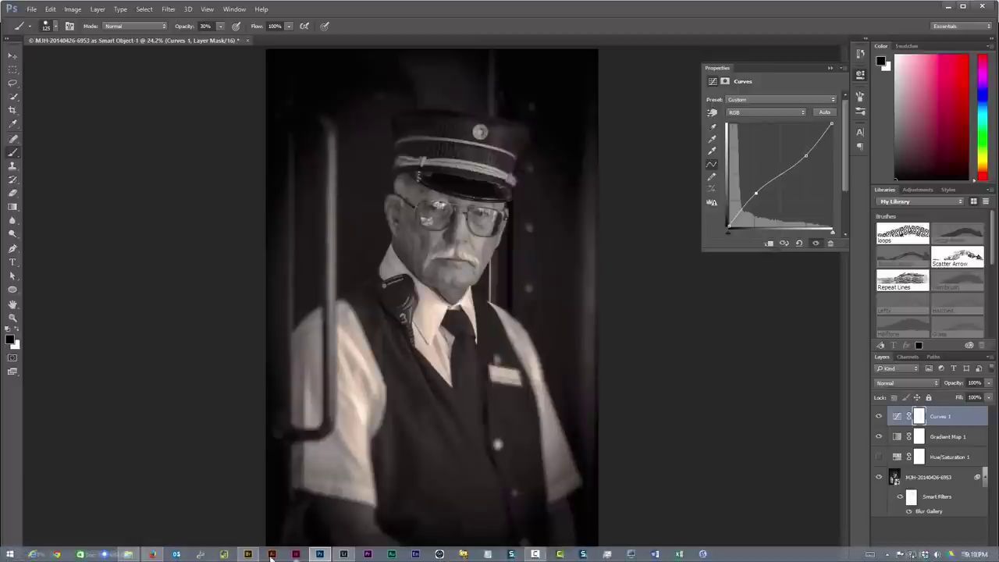
# Step: Switch to Bridge and open Grunge4.jpg from the Grunge Textures - onOne folder in Photoshop, keeping its embedded sRGB profile
pyautogui.click(271, 555)
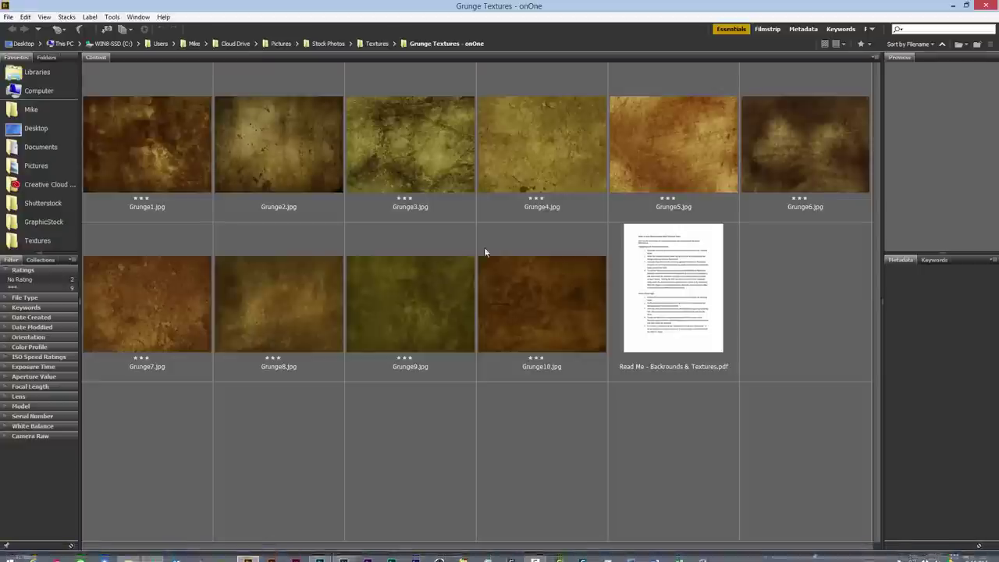
pyautogui.doubleClick(544, 150)
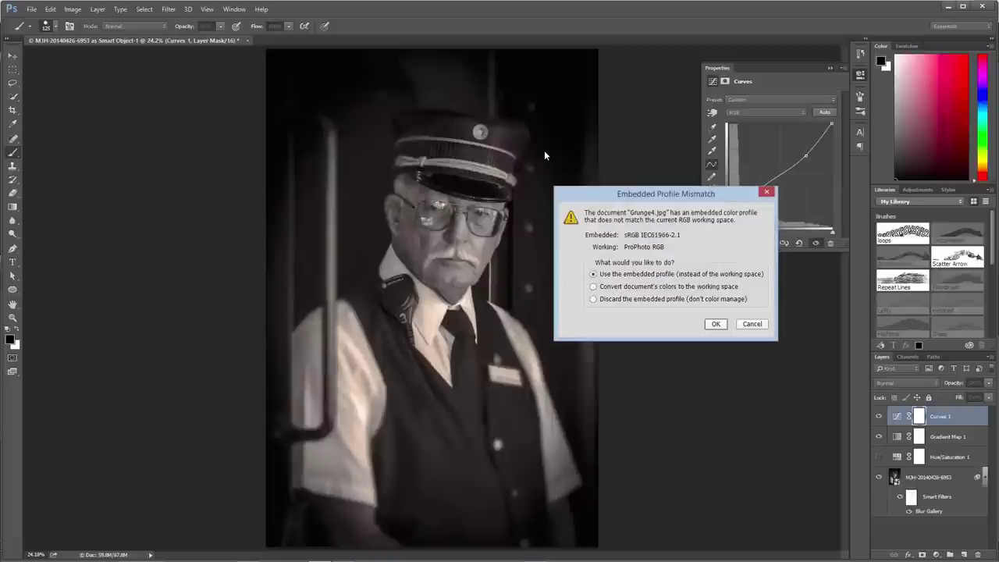
pyautogui.click(716, 324)
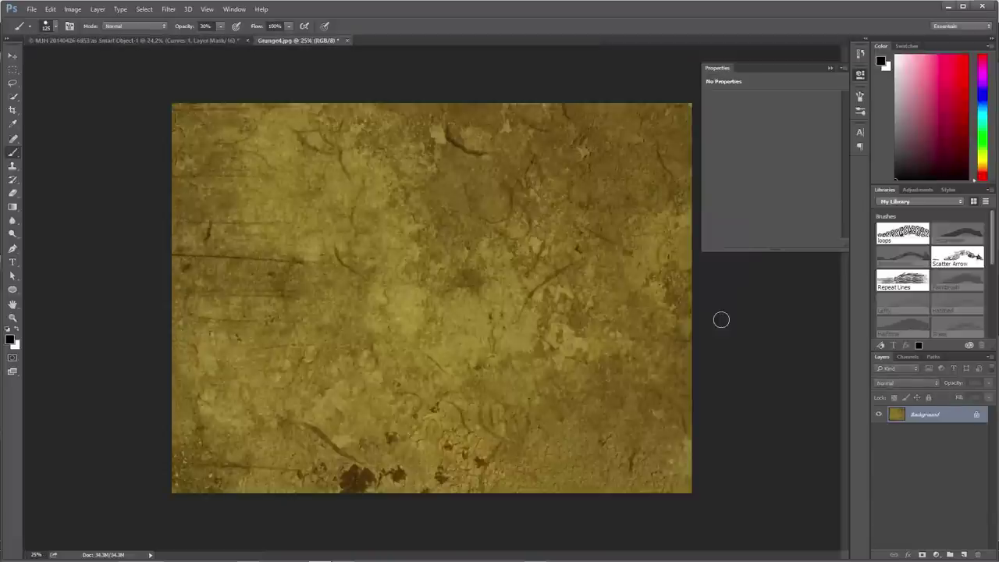
# Step: Copy the grunge texture into the portrait document as a layer centered above the Curves adjustment
pyautogui.press('v')
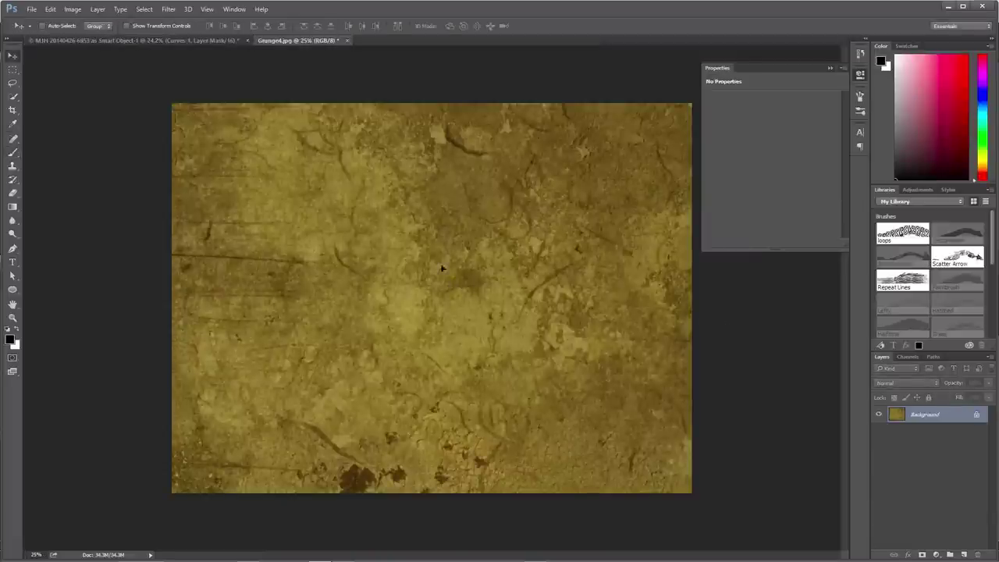
pyautogui.click(163, 42)
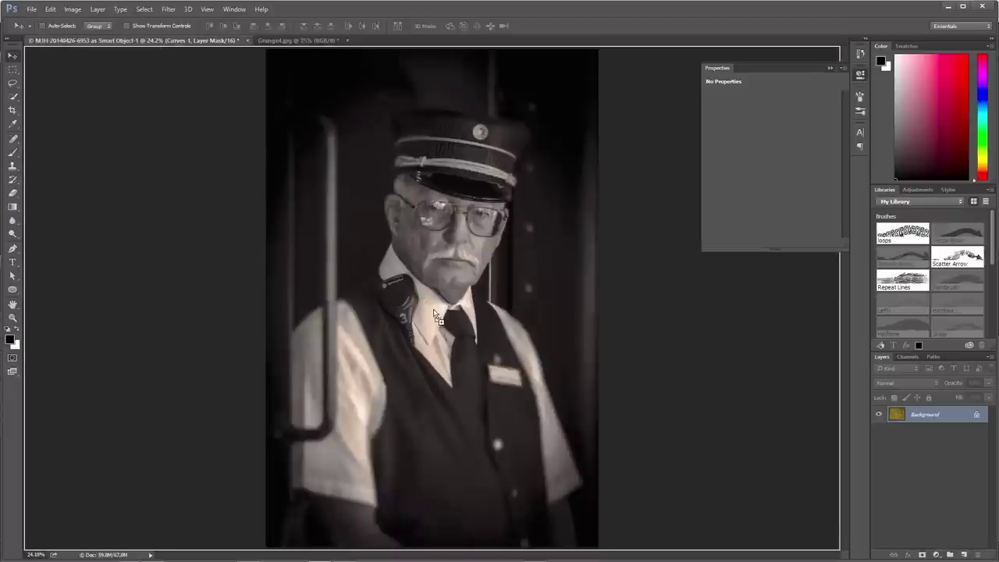
pyautogui.moveTo(434, 313); pyautogui.dragTo(478, 309)
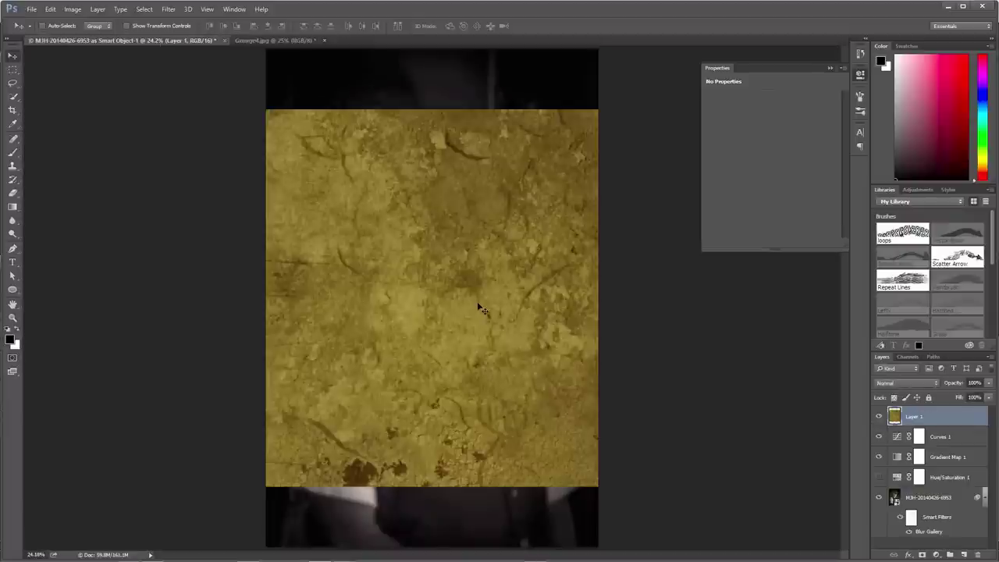
# Step: Rotate the texture layer -90° and scale it to about 98.95% width and 87.93% height so it fits the canvas
pyautogui.hotkey('ctrl', 't')
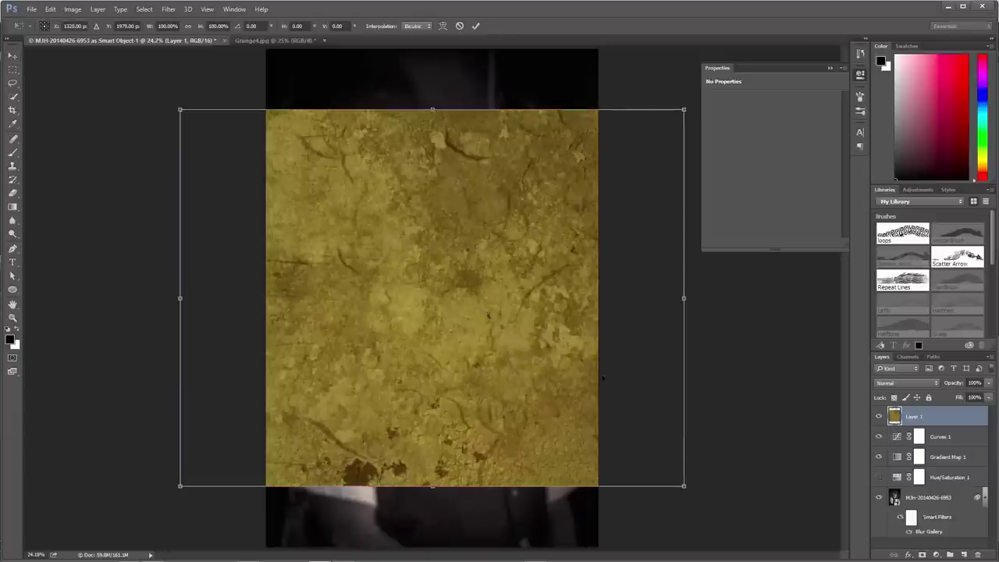
pyautogui.moveTo(695, 488); pyautogui.dragTo(559, 148)
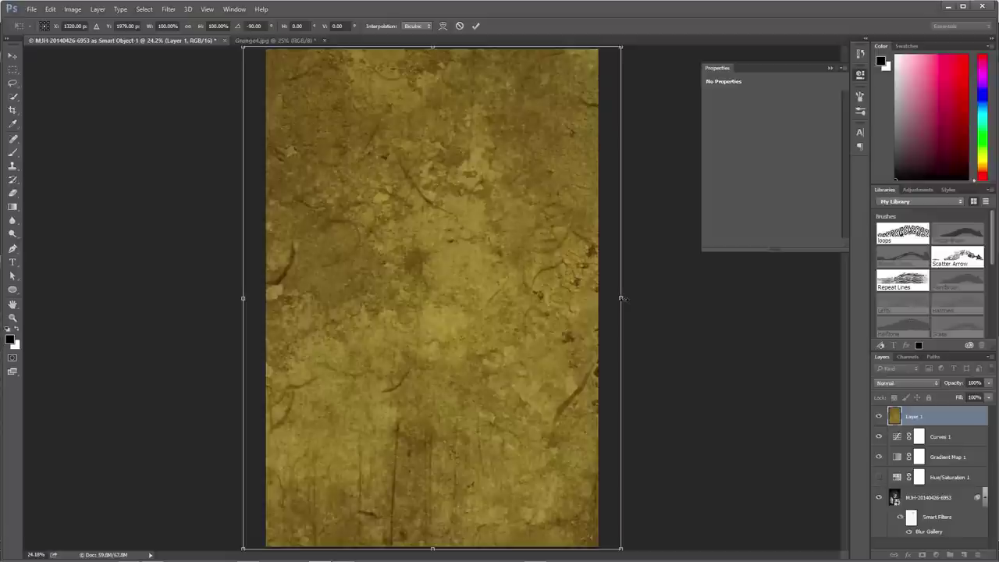
pyautogui.moveTo(621, 297); pyautogui.dragTo(598, 298)
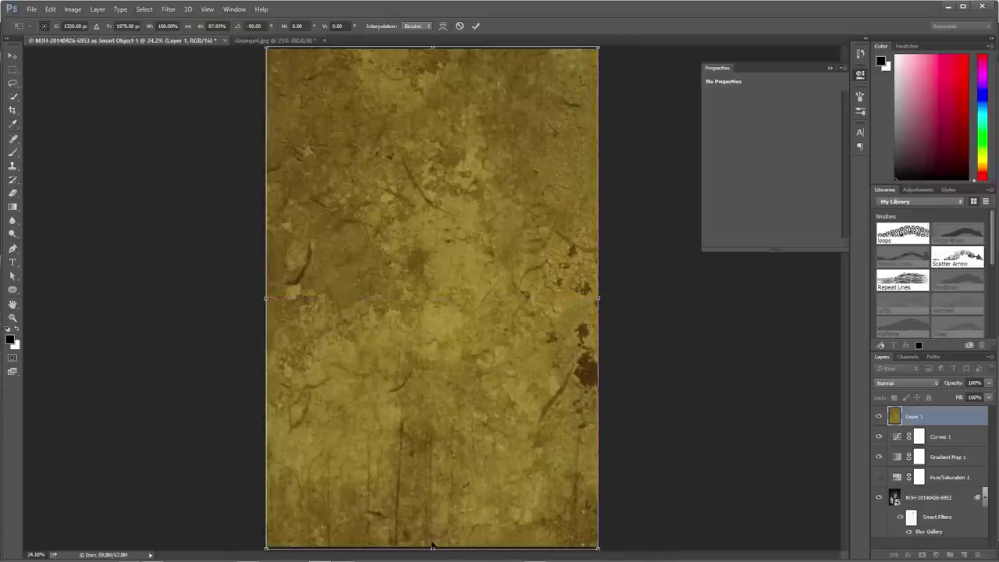
pyautogui.moveTo(431, 547); pyautogui.dragTo(431, 546)
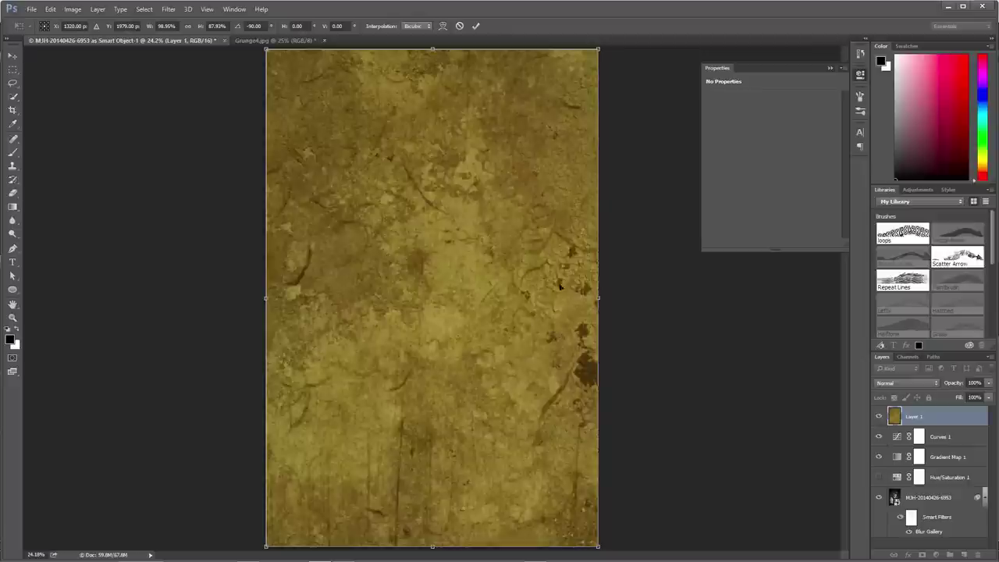
pyautogui.click(476, 26)
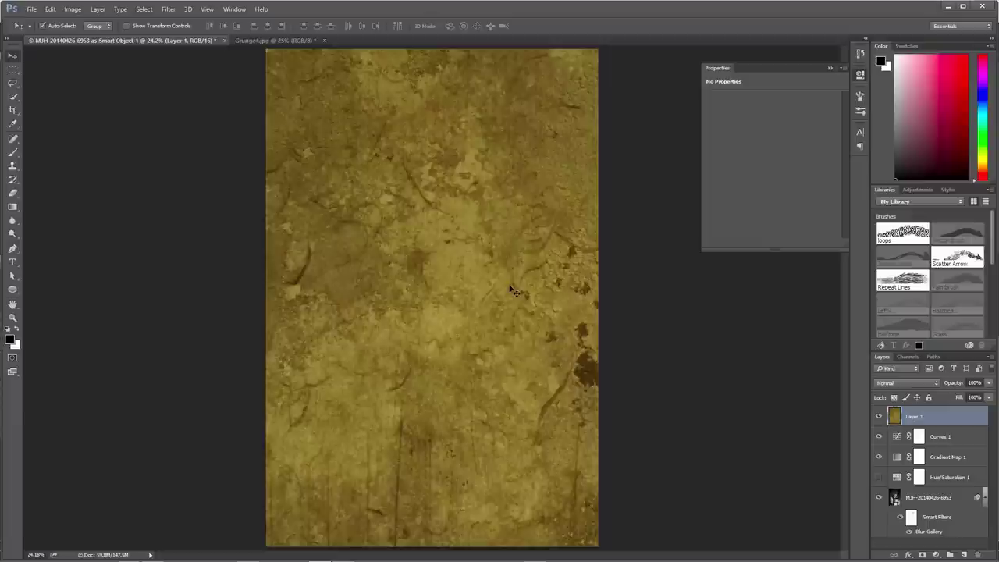
# Step: Desaturate the grunge texture layer and blend it over the portrait in Soft Light mode at 89% opacity
pyautogui.hotkey('ctrl', 'shift', 'u')
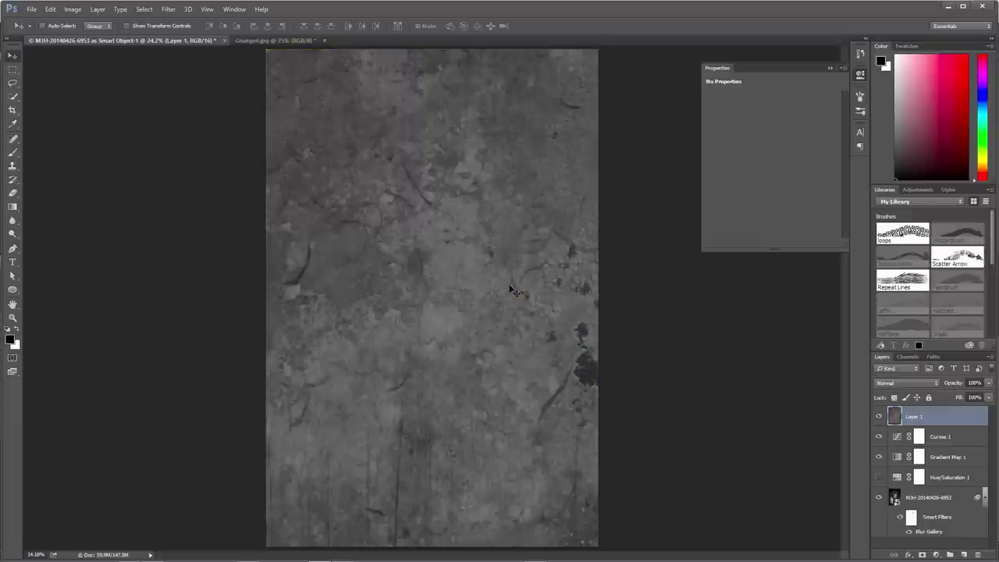
pyautogui.click(903, 385)
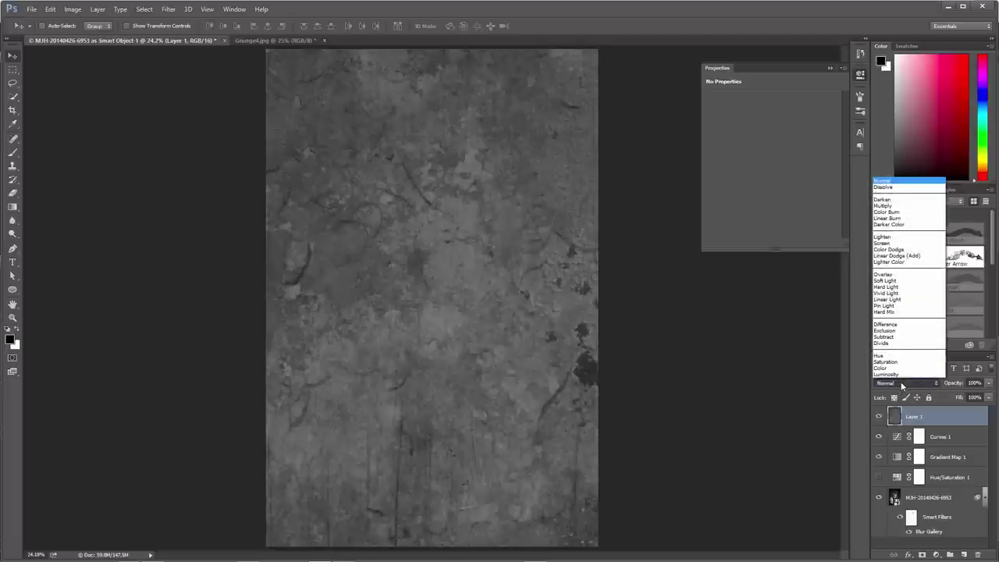
pyautogui.click(903, 274)
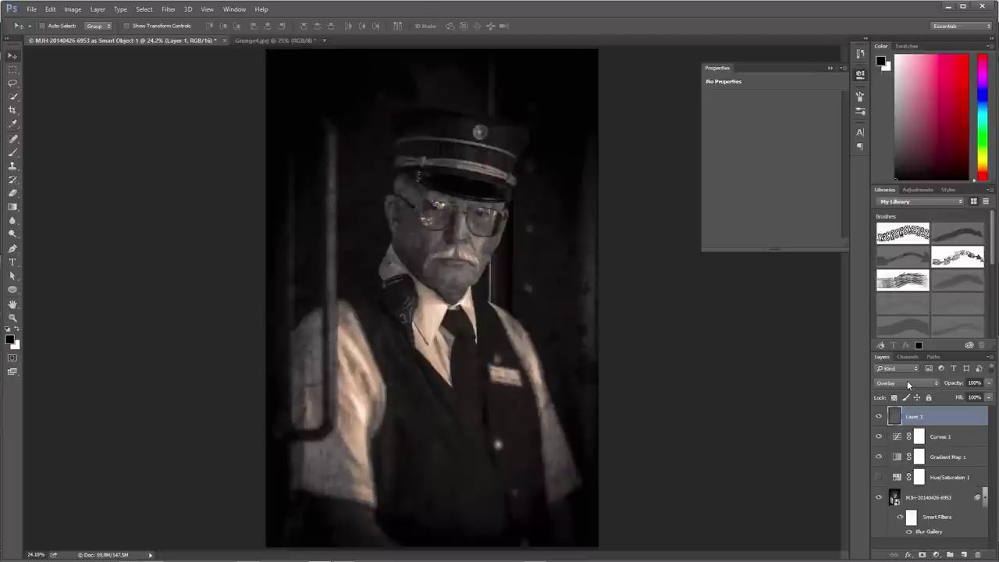
pyautogui.scroll(-1, 907, 383)
pyautogui.scroll(-1, 908, 385)
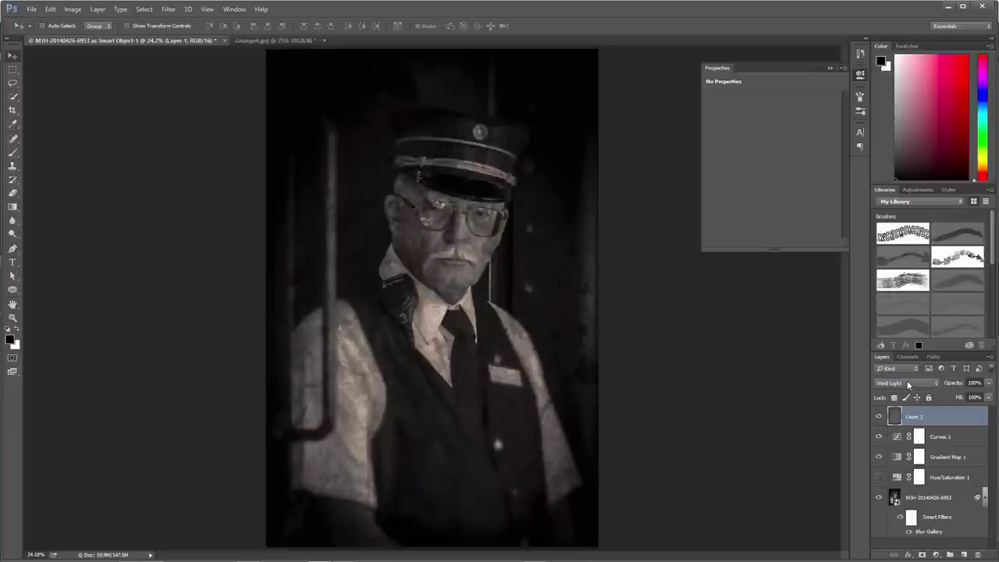
pyautogui.scroll(-2, 908, 383)
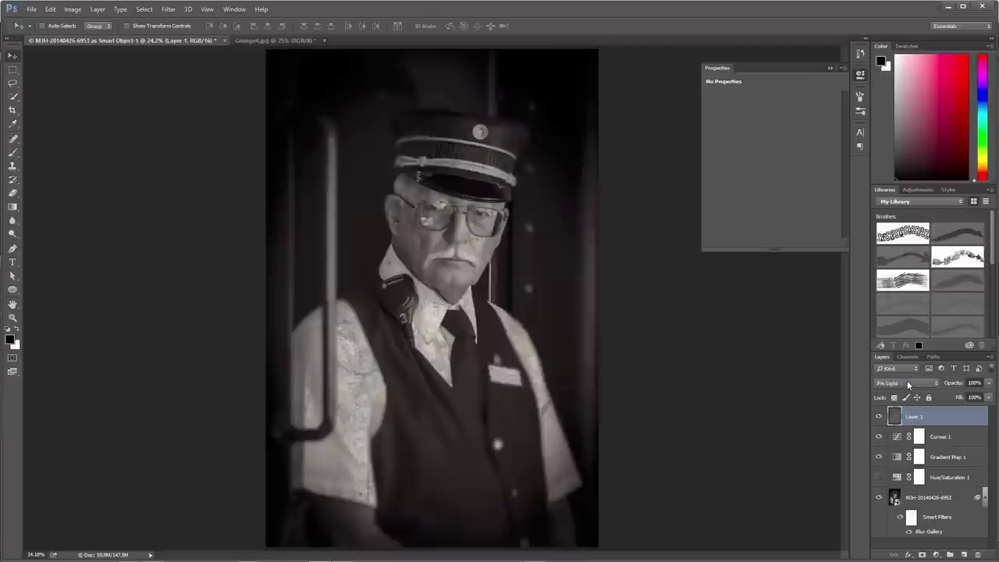
pyautogui.scroll(3, 907, 380)
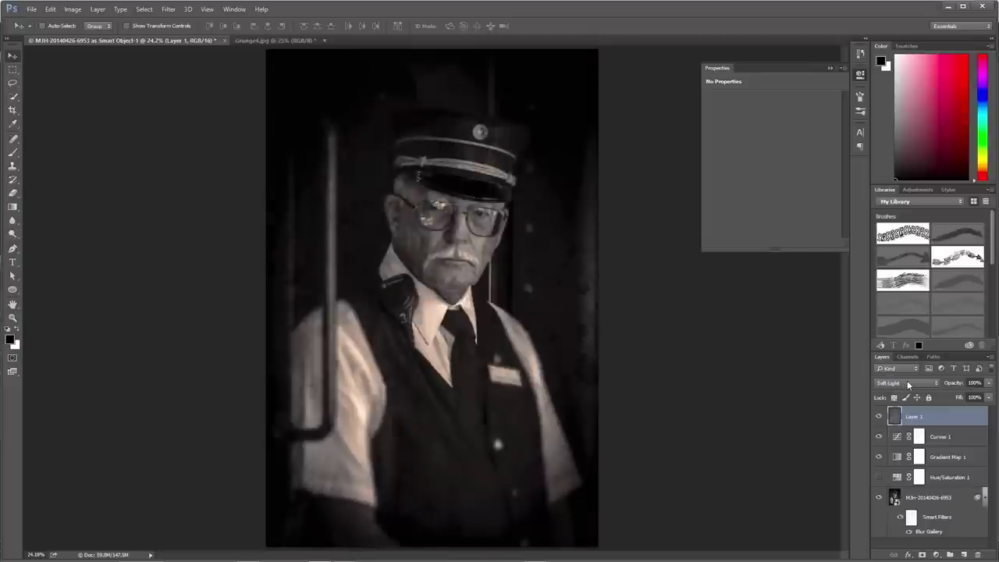
pyautogui.click(954, 384)
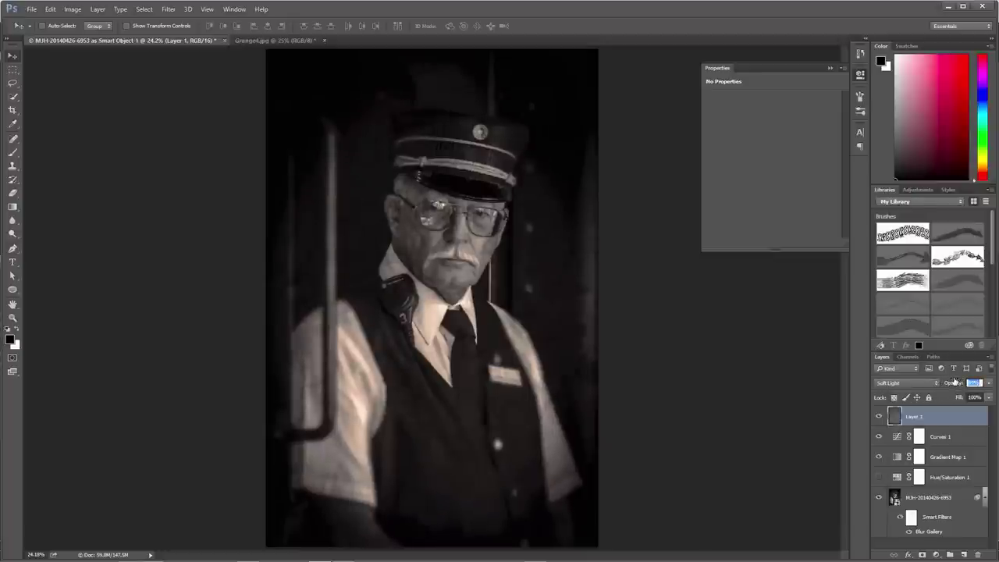
pyautogui.moveTo(956, 380); pyautogui.dragTo(942, 384)
# Step: Raise both the shadow and highlight points of the Curves adjustment to brighten the portrait
pyautogui.click(897, 438)
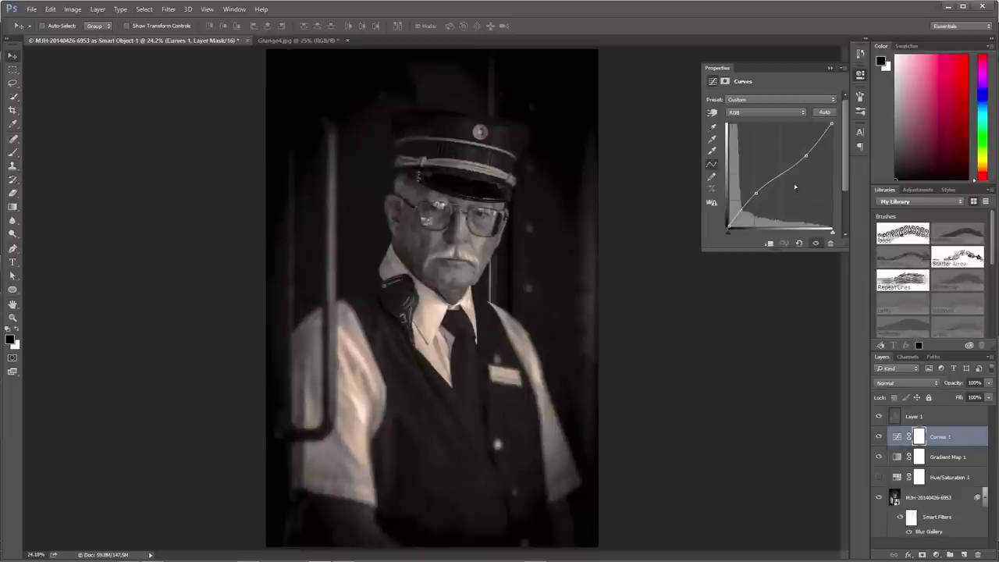
pyautogui.moveTo(806, 157)
pyautogui.mouseDown()
pyautogui.moveTo(802, 145)
pyautogui.moveTo(808, 154)
pyautogui.mouseUp()
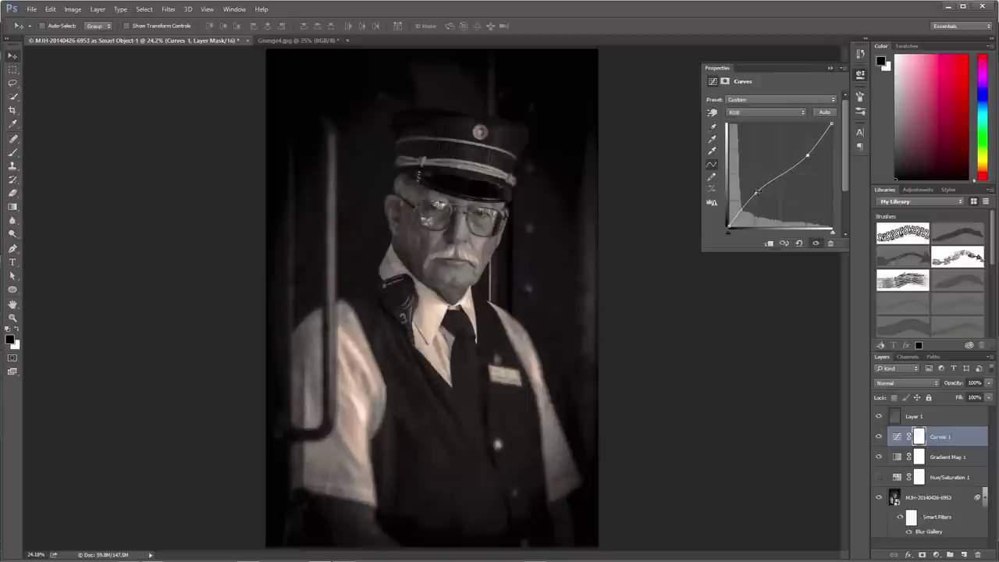
pyautogui.moveTo(756, 192); pyautogui.dragTo(754, 183)
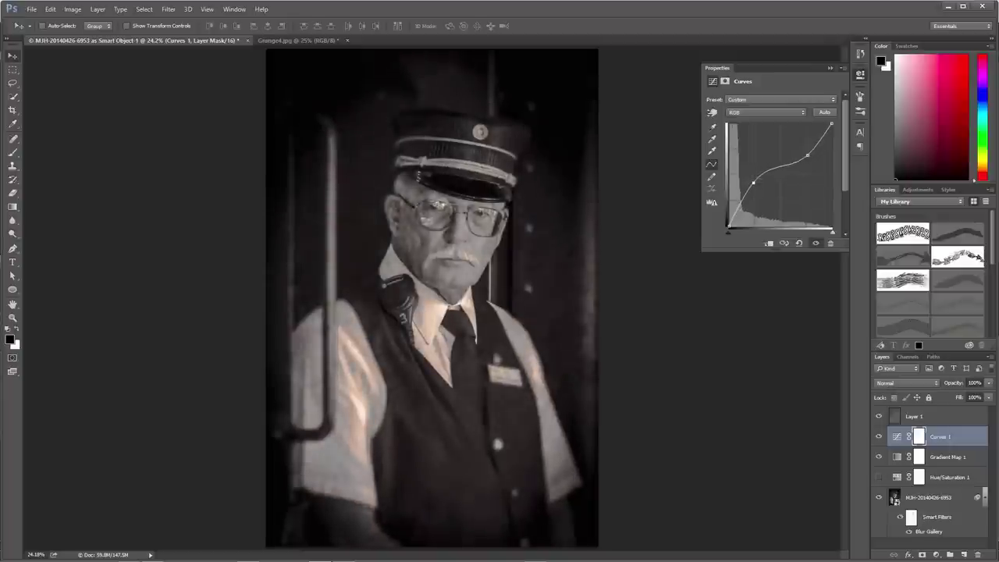
pyautogui.moveTo(806, 155); pyautogui.dragTo(813, 144)
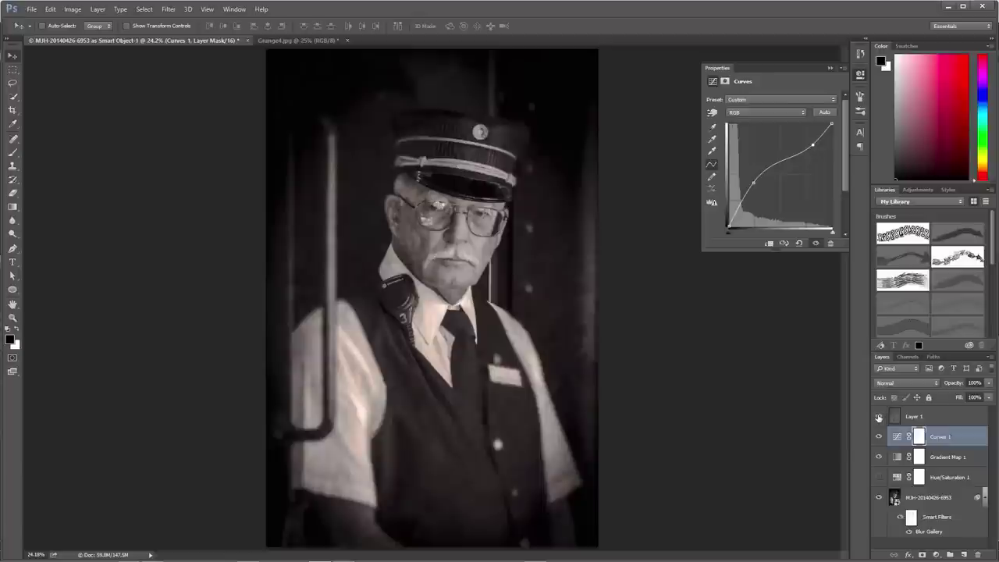
# Step: Hide the texture, Curves and Gradient Map layers and turn off the portrait's Blur Gallery smart filter
pyautogui.click(879, 418)
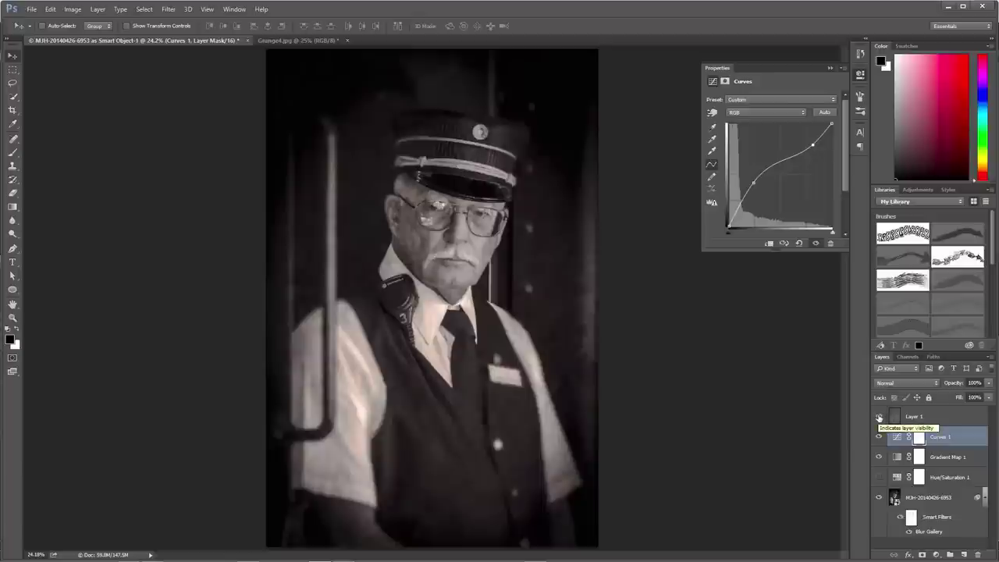
pyautogui.click(880, 437)
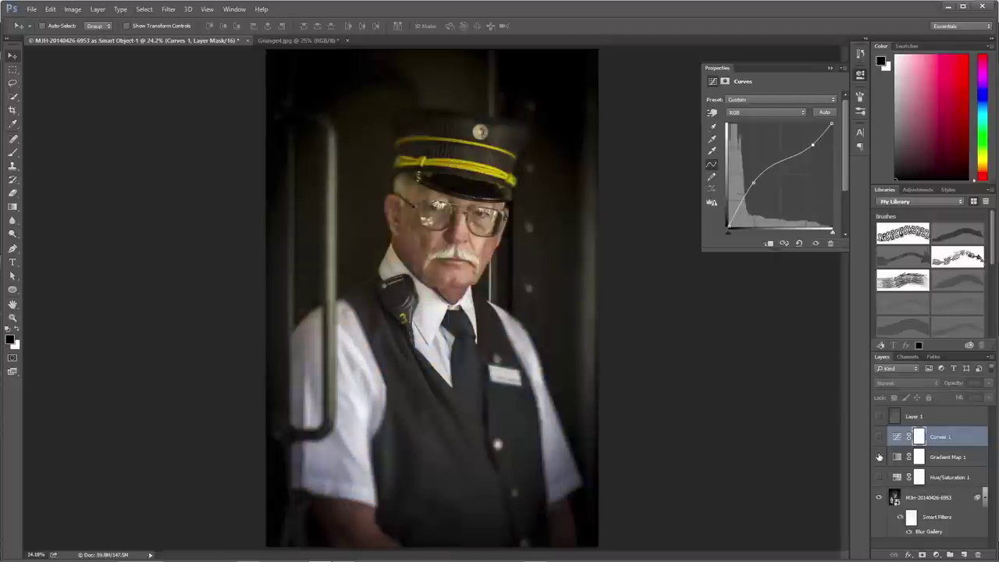
pyautogui.click(879, 457)
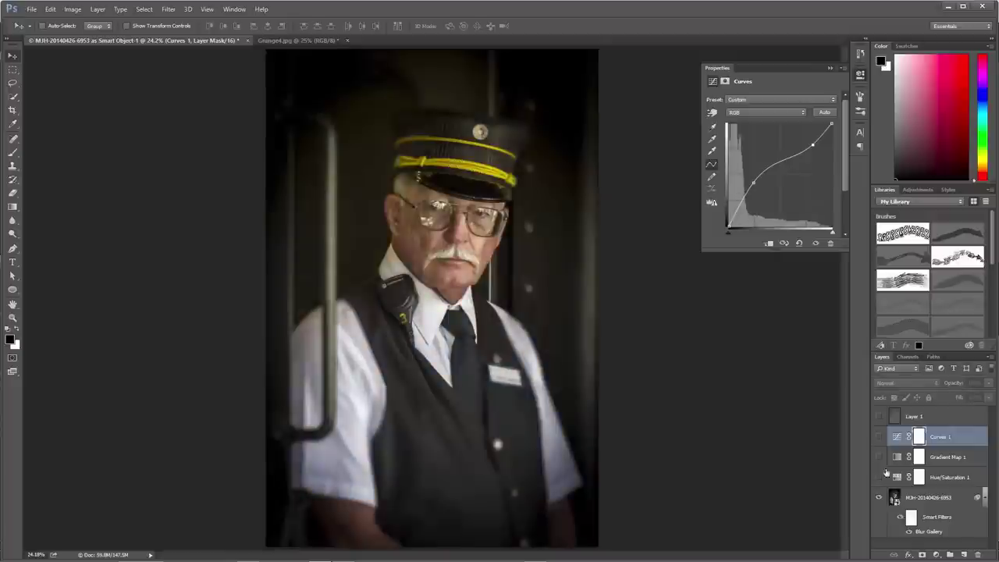
pyautogui.click(908, 531)
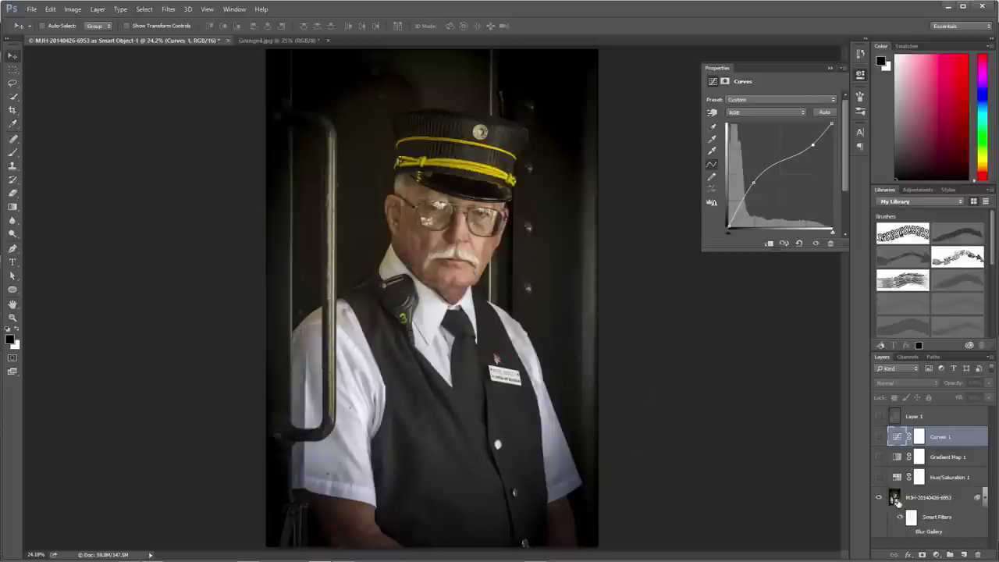
# Step: Reopen the portrait smart object in Camera Raw, set Exposure to +1.10 and raise Shadows to about +75
pyautogui.doubleClick(896, 502)
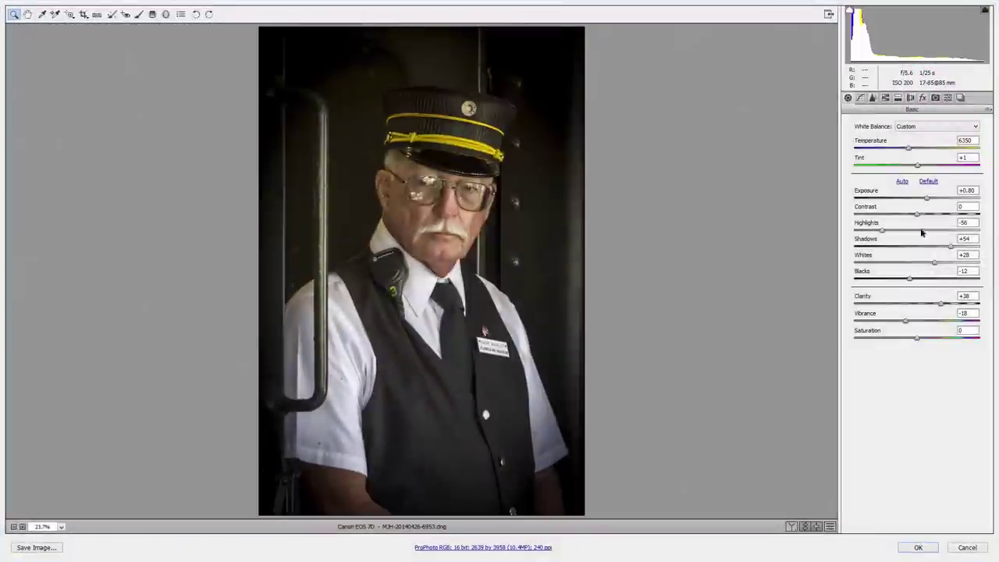
pyautogui.moveTo(927, 198); pyautogui.dragTo(932, 201)
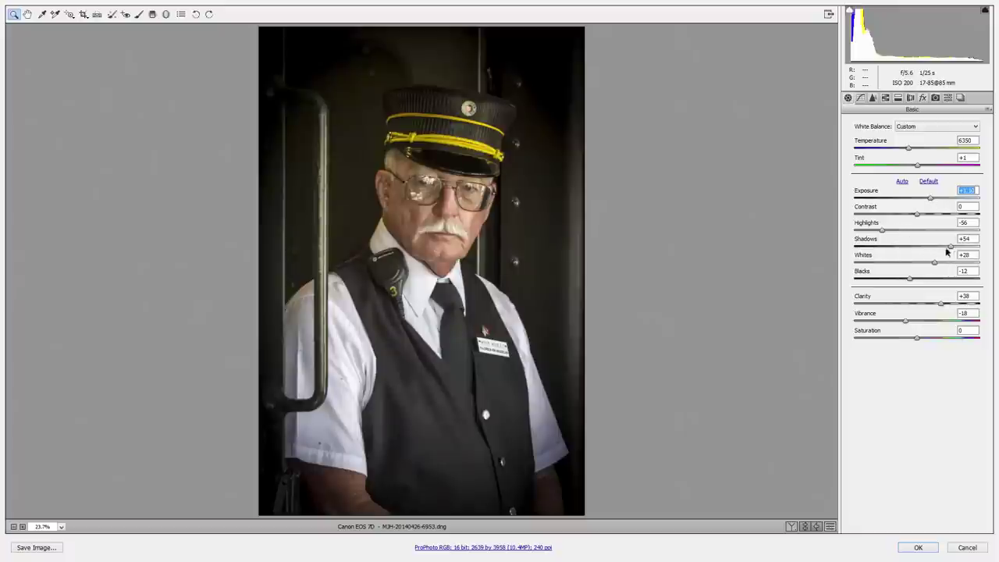
pyautogui.click(952, 246)
pyautogui.moveTo(954, 247); pyautogui.dragTo(964, 248)
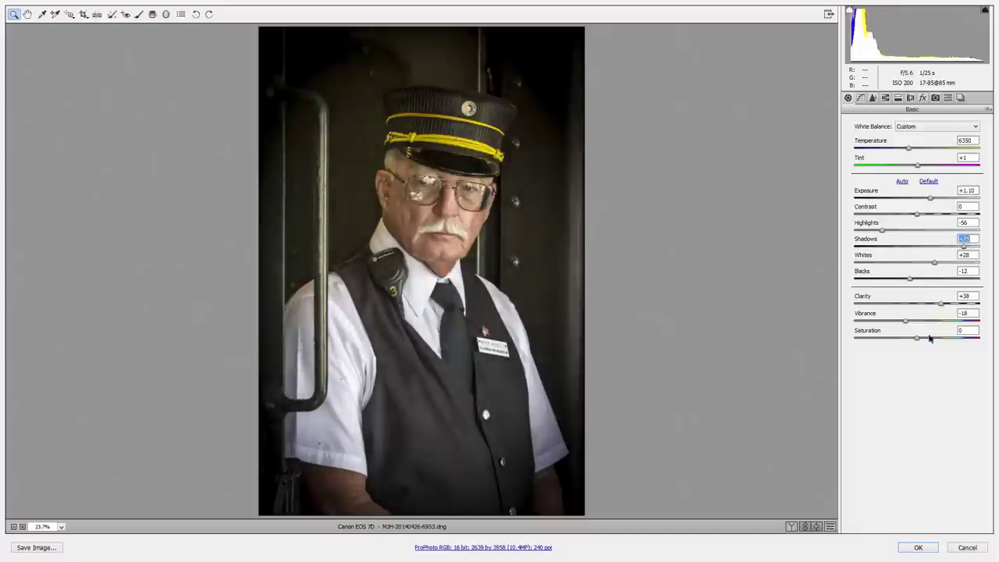
pyautogui.click(920, 548)
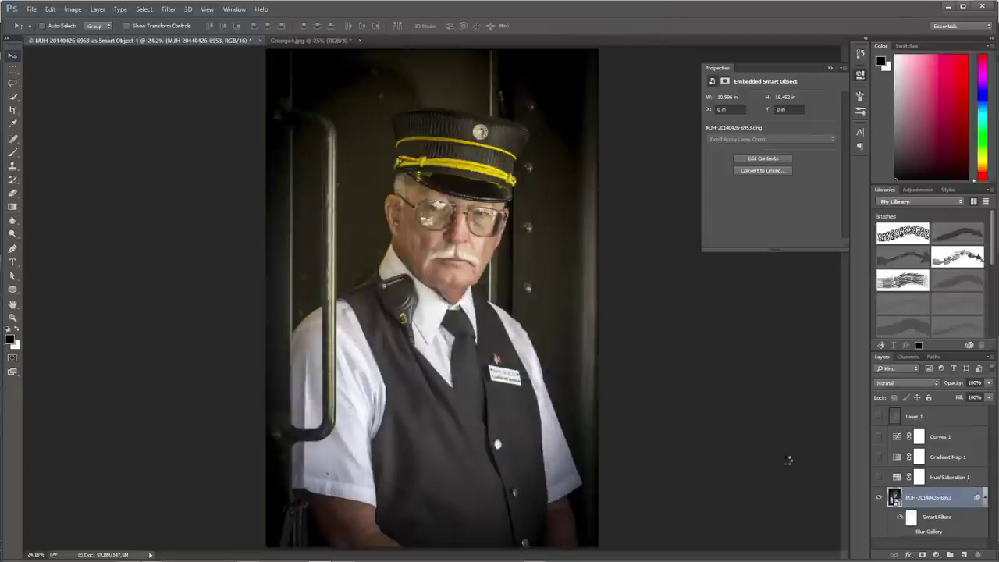
# Step: Turn the Blur Gallery filter back on, show the Gradient Map, Curves and texture layers, and select the texture layer
pyautogui.click(908, 532)
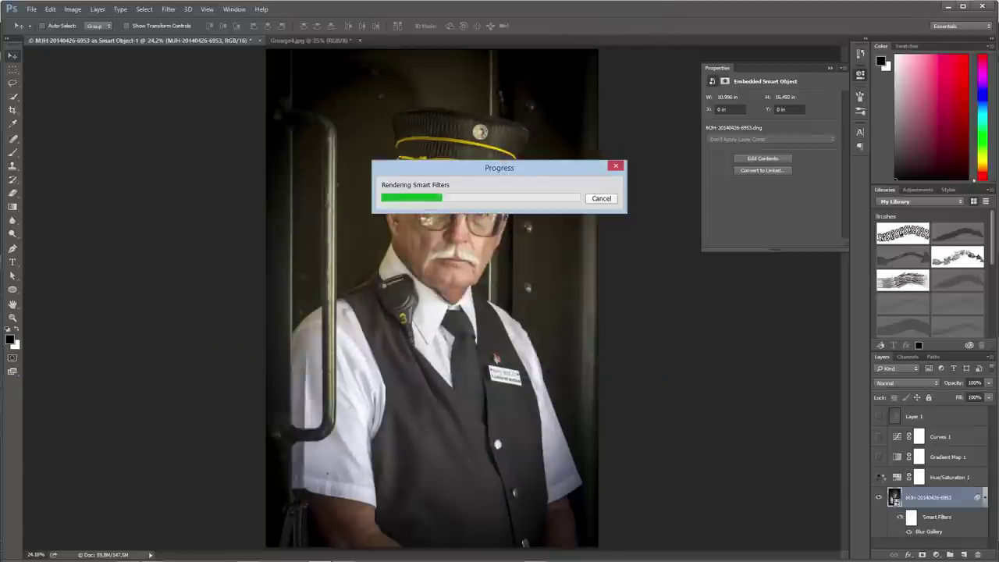
pyautogui.click(879, 477)
pyautogui.moveTo(879, 457); pyautogui.dragTo(879, 417)
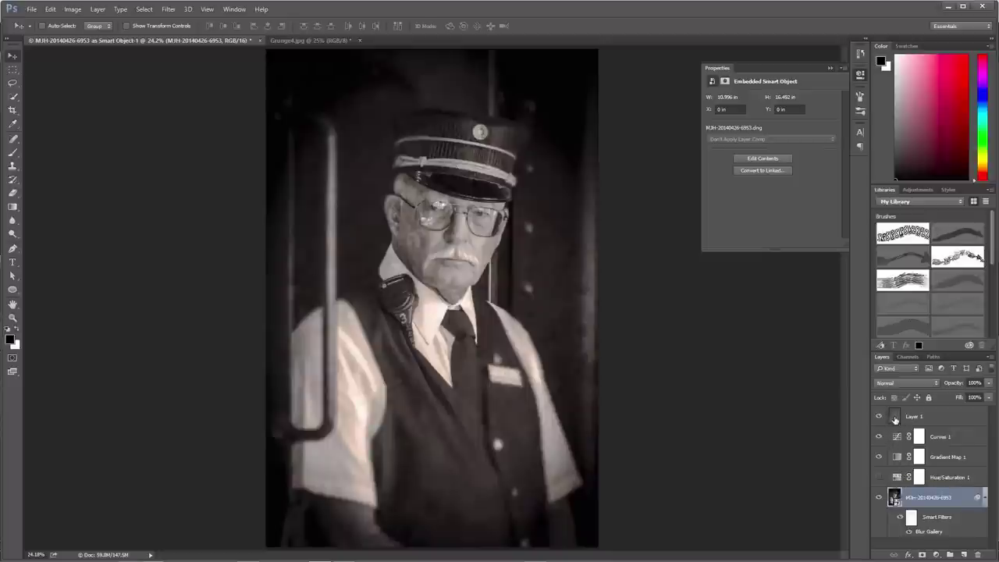
pyautogui.click(938, 423)
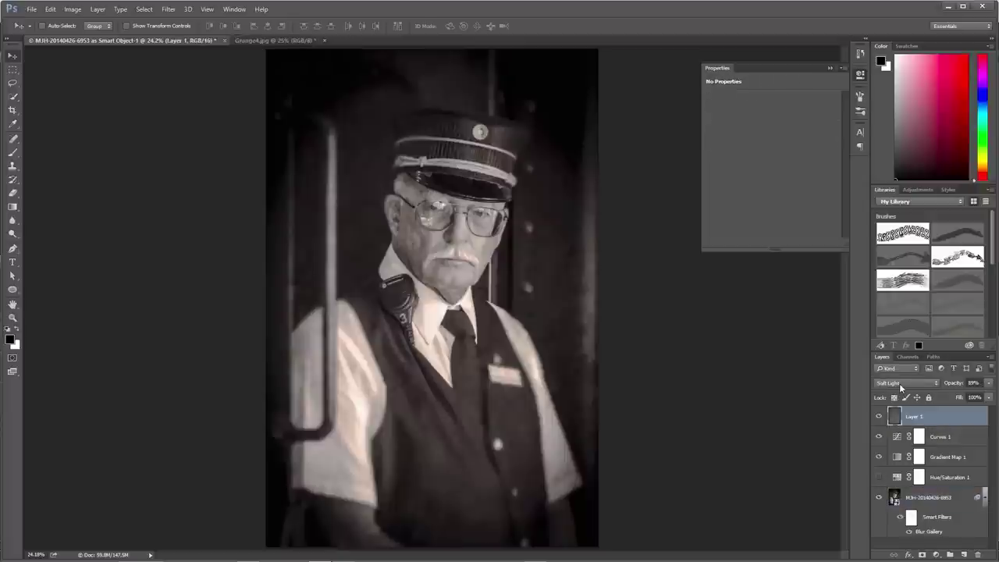